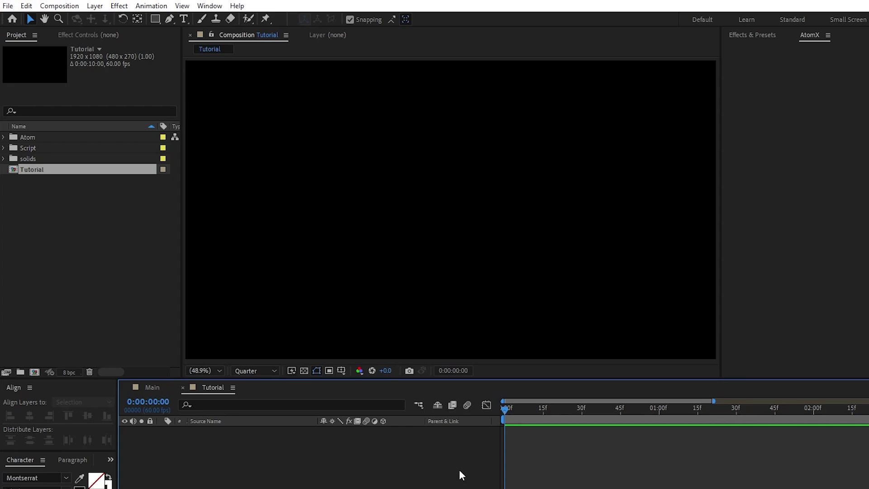
Create a 250×250 solid layer and rename it 'Bottom'
{"action": "left_click", "coordinate": [95, 5]}
{"action": "mouse_move", "coordinate": [184, 19]}
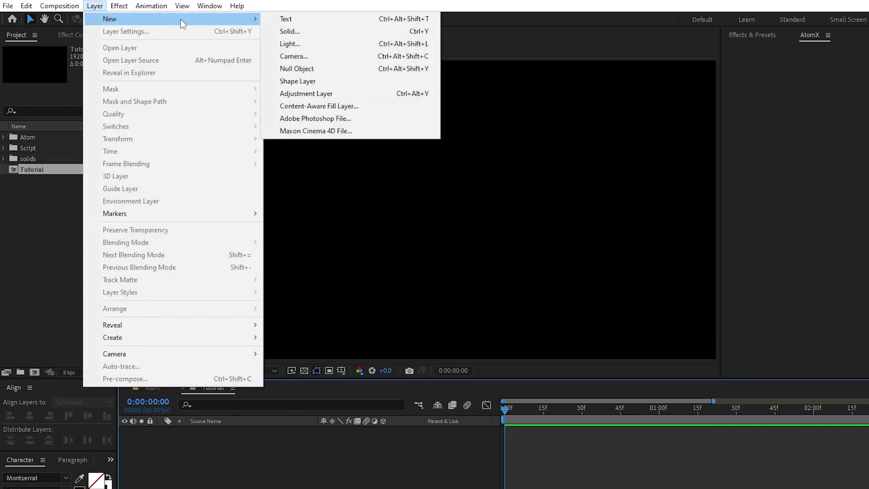
{"action": "left_click", "coordinate": [319, 31]}
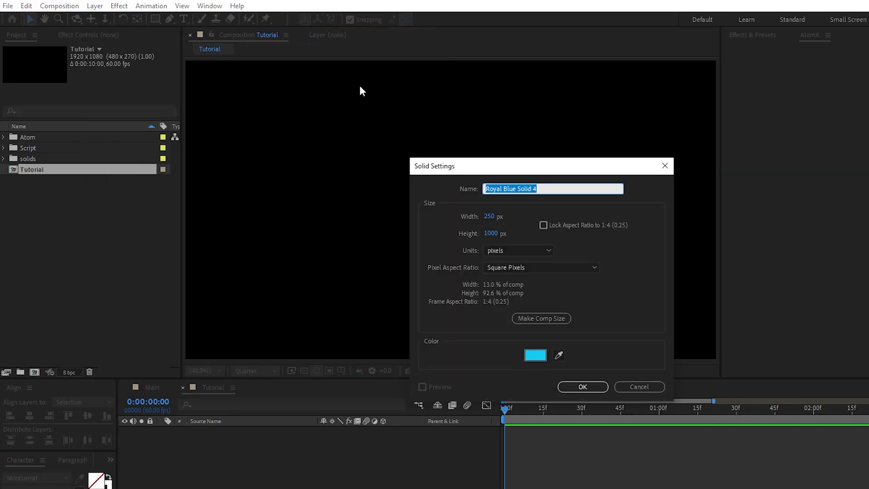
{"action": "left_click", "coordinate": [493, 233]}
{"action": "type", "text": "250"}
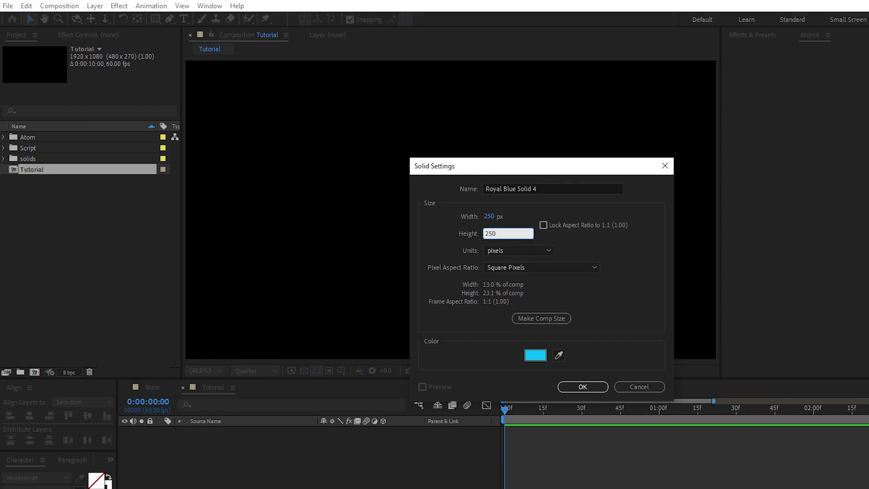
{"action": "left_click", "coordinate": [588, 388]}
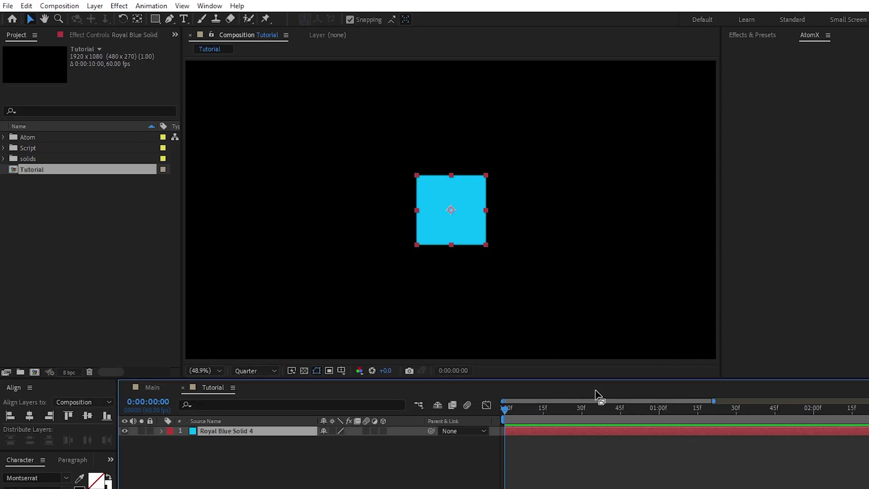
{"action": "key", "text": "Return"}
{"action": "type", "text": "Bottom"}
{"action": "key", "text": "Return"}
{"action": "left_click", "coordinate": [295, 482]}
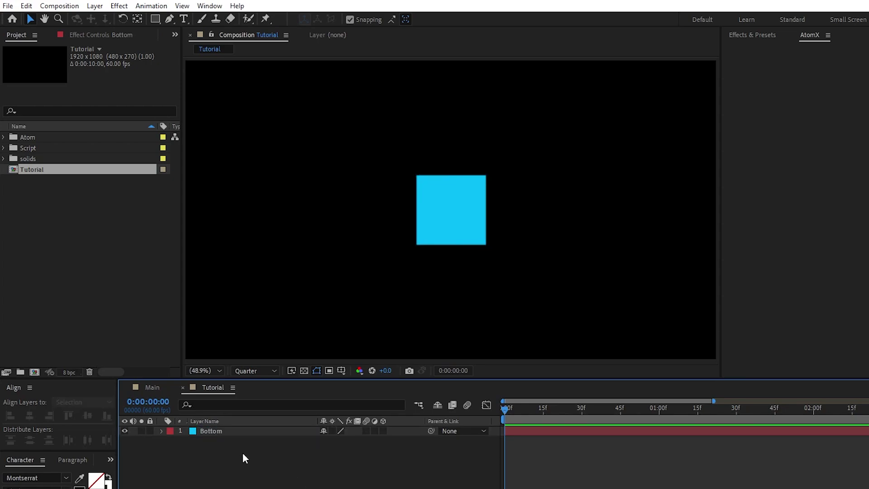
Apply a Fill effect to Bottom in navy blue
{"action": "left_click", "coordinate": [235, 432]}
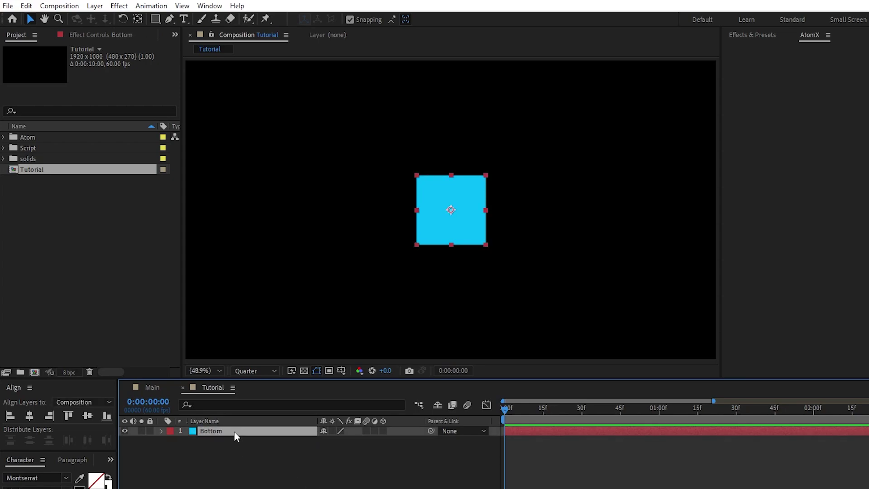
{"action": "left_click", "coordinate": [119, 6]}
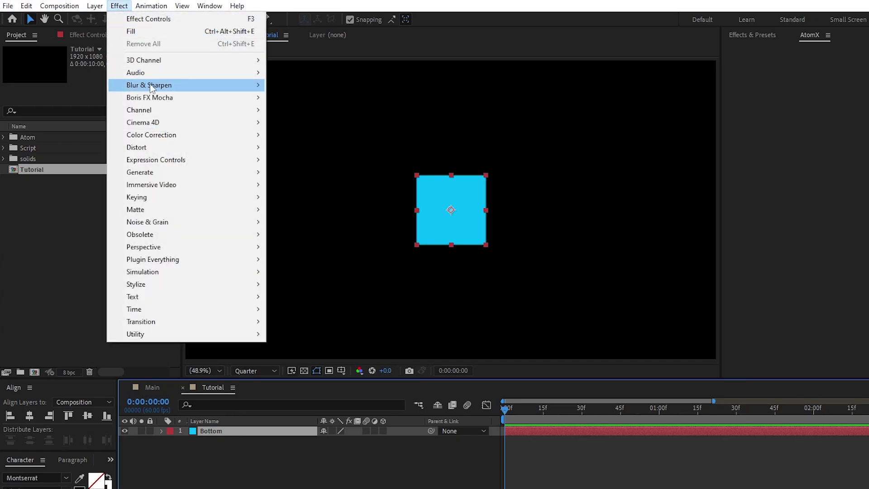
{"action": "mouse_move", "coordinate": [244, 173]}
{"action": "left_click", "coordinate": [308, 360]}
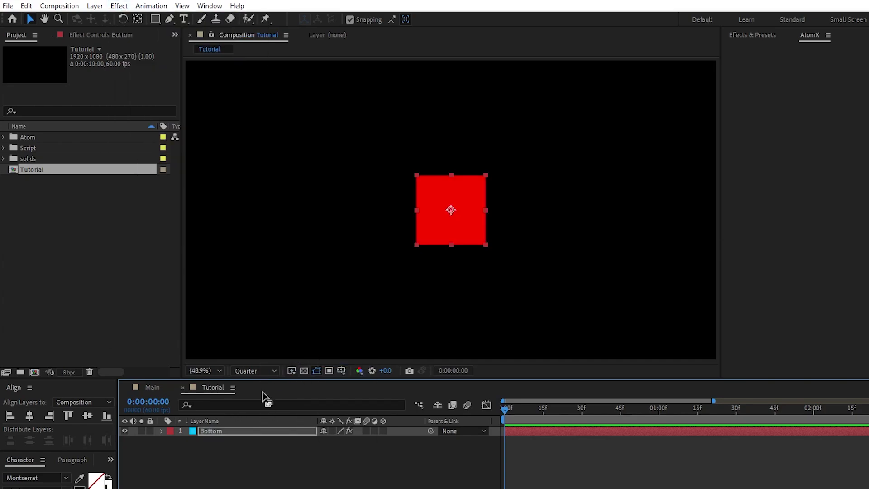
{"action": "left_click", "coordinate": [88, 35]}
{"action": "left_click", "coordinate": [120, 87]}
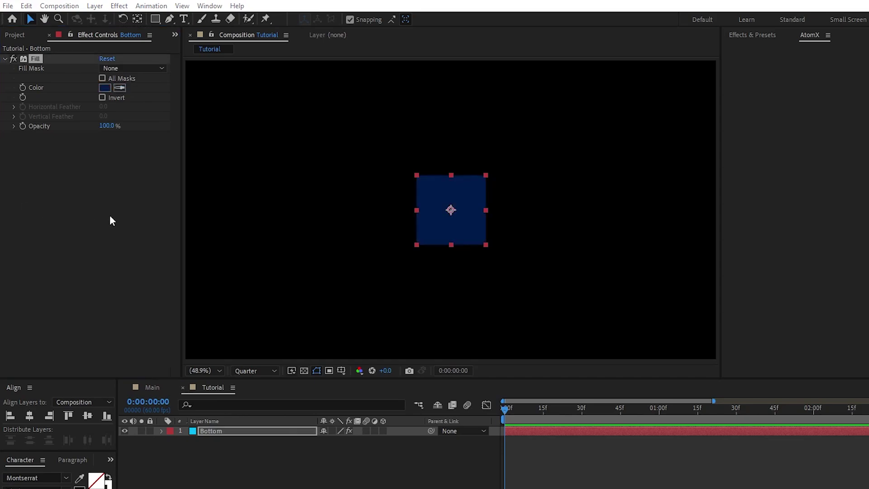
Make Bottom a 3D layer with X Rotation 90°
{"action": "left_click", "coordinate": [383, 431]}
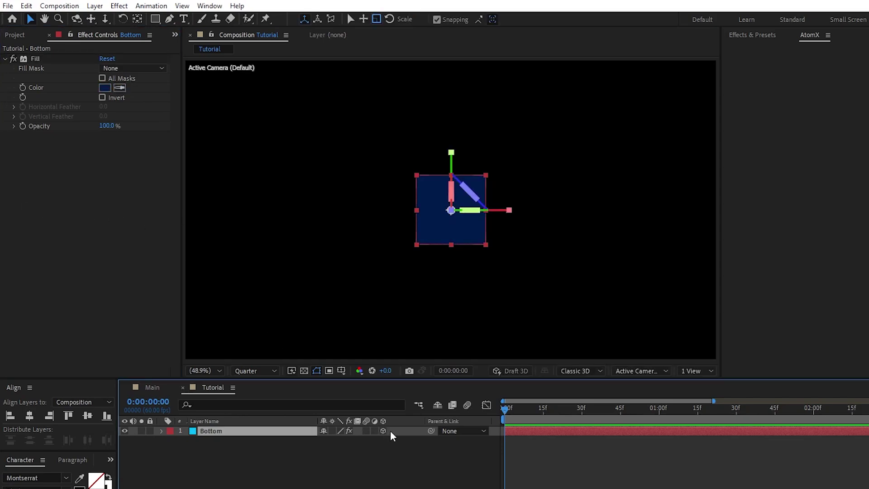
{"action": "key", "text": "r"}
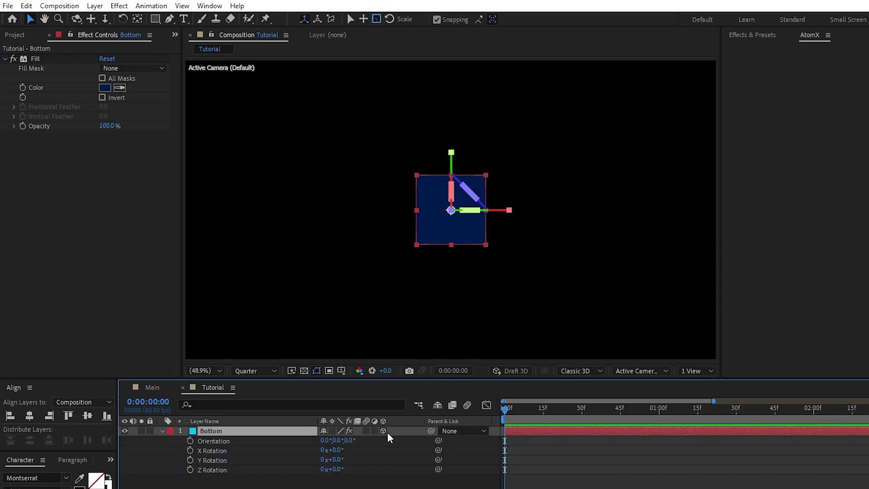
{"action": "left_click", "coordinate": [334, 450]}
{"action": "type", "text": "90"}
{"action": "key", "text": "Return"}
{"action": "left_click", "coordinate": [162, 431]}
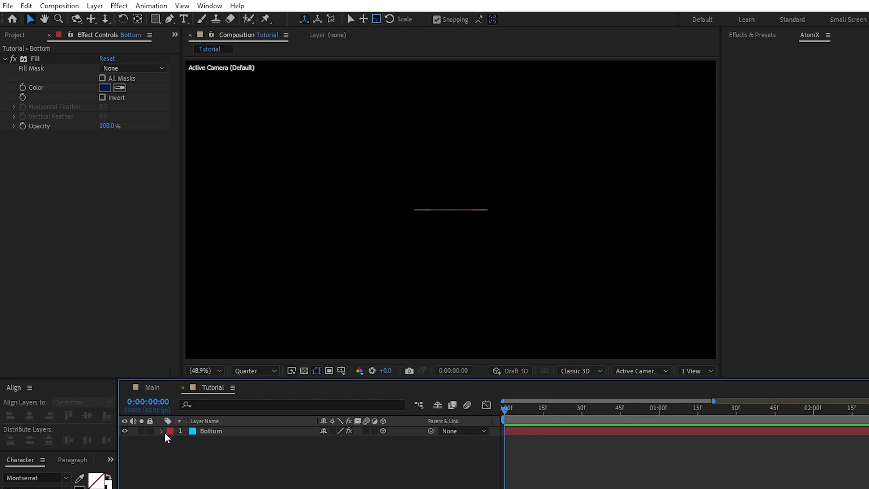
Create a 3D 250×1000 solid named 'Side 1'
{"action": "left_click", "coordinate": [95, 6]}
{"action": "mouse_move", "coordinate": [181, 19]}
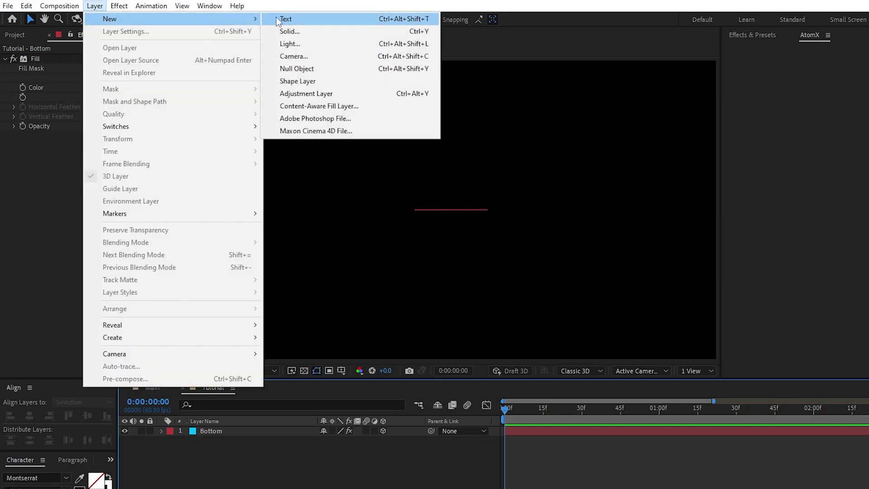
{"action": "left_click", "coordinate": [305, 30]}
{"action": "double_click", "coordinate": [472, 191]}
{"action": "left_click_drag", "start_coordinate": [472, 191], "coordinate": [483, 191]}
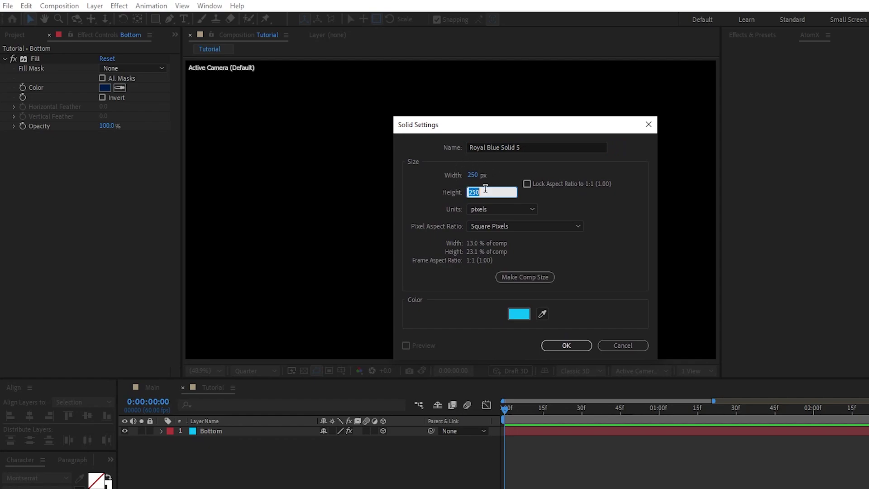
{"action": "type", "text": "1000"}
{"action": "left_click", "coordinate": [567, 346]}
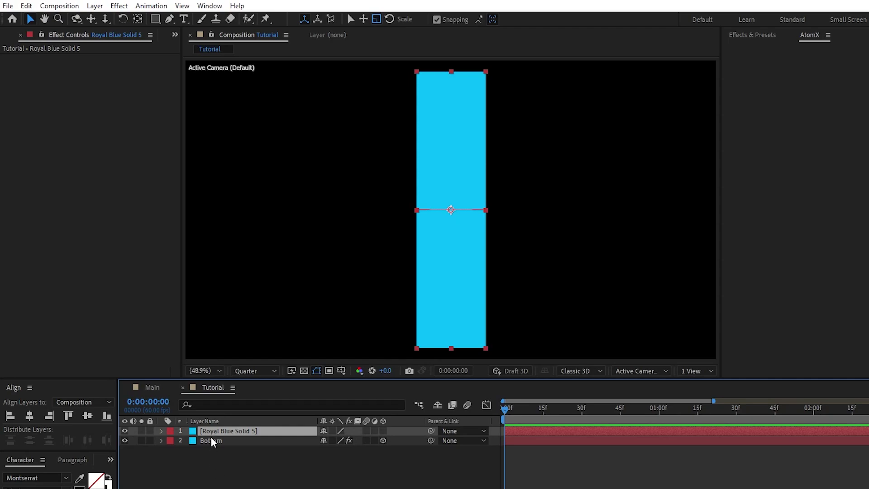
{"action": "key", "text": "Return"}
{"action": "type", "text": "Side 1"}
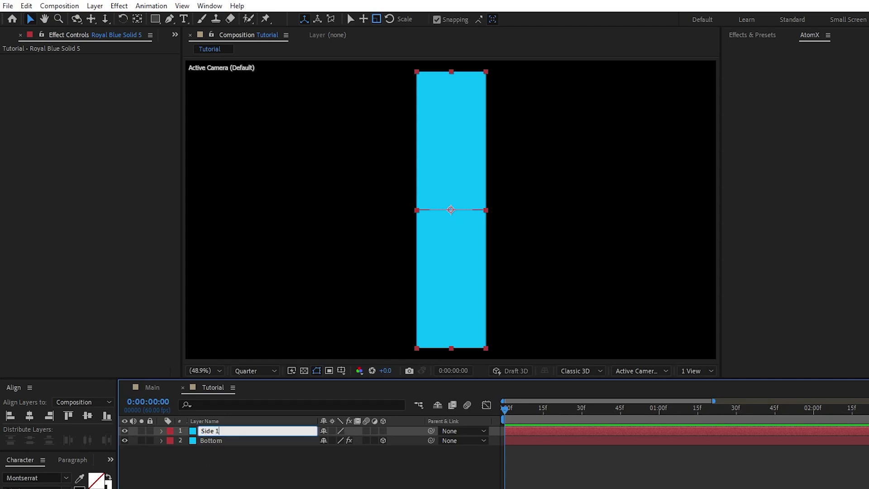
{"action": "key", "text": "Return"}
{"action": "left_click", "coordinate": [383, 431]}
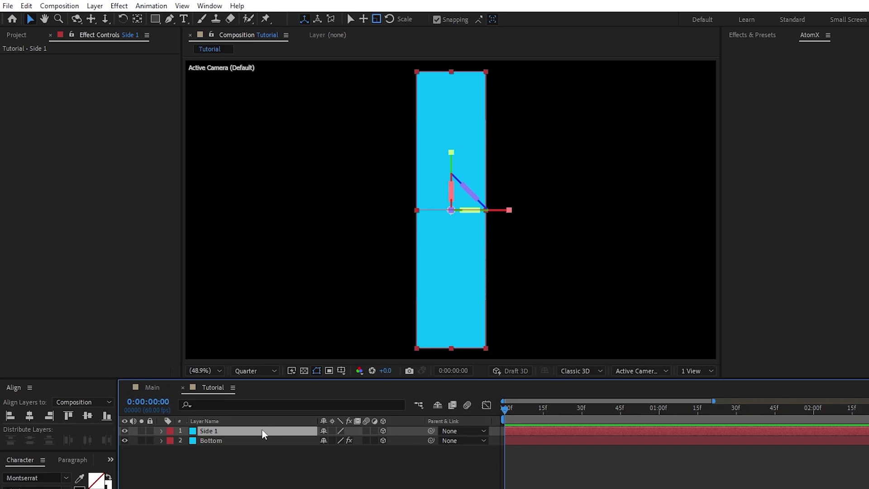
Add a radial Gradient Ramp to Side 1 from orange to dark navy
{"action": "left_click", "coordinate": [119, 6]}
{"action": "mouse_move", "coordinate": [203, 172]}
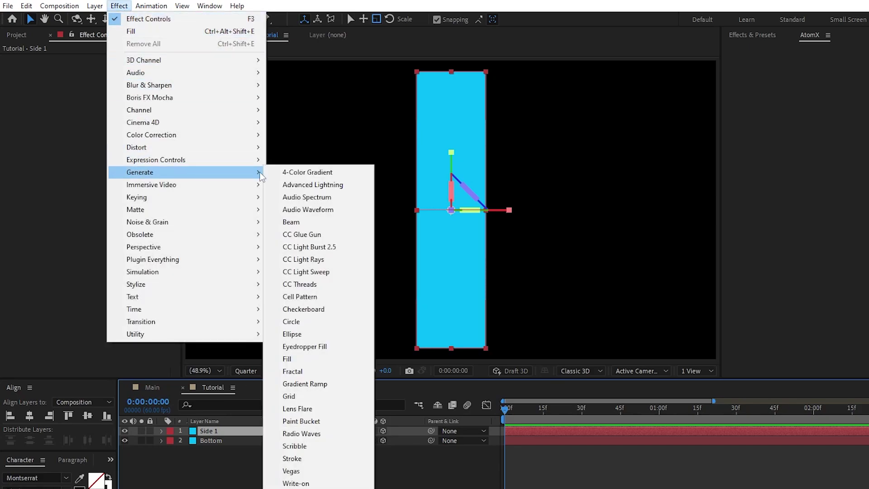
{"action": "left_click", "coordinate": [304, 384]}
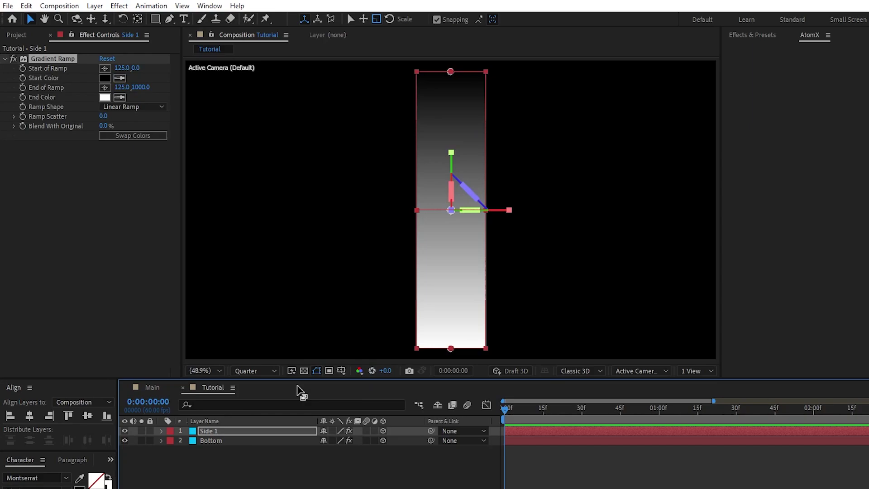
{"action": "left_click", "coordinate": [121, 78]}
{"action": "left_click", "coordinate": [0, 181]}
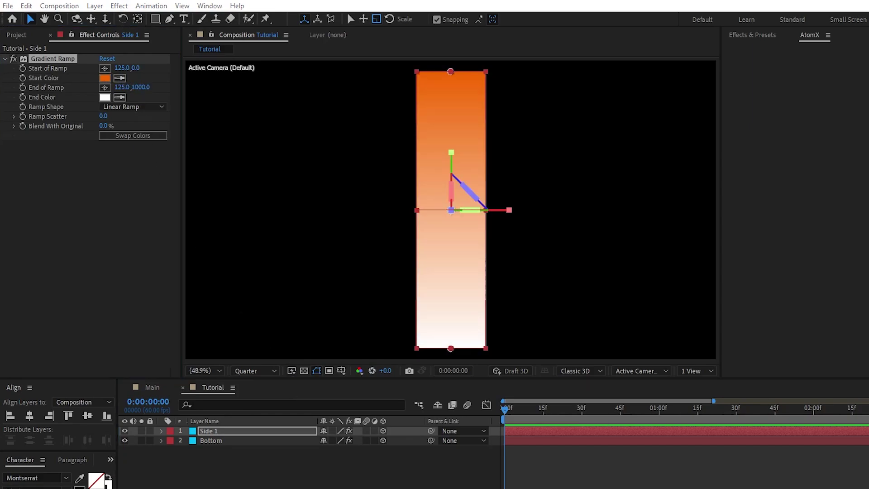
{"action": "left_click", "coordinate": [120, 97]}
{"action": "left_click", "coordinate": [0, 91]}
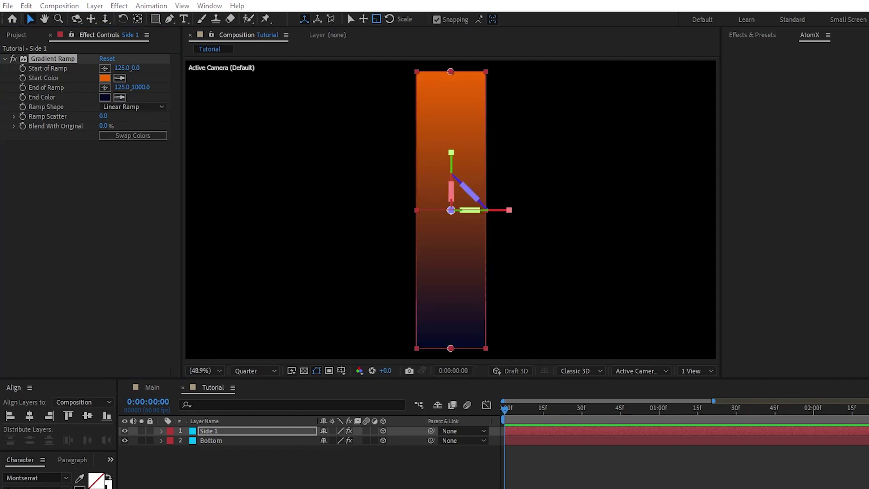
{"action": "left_click", "coordinate": [154, 107]}
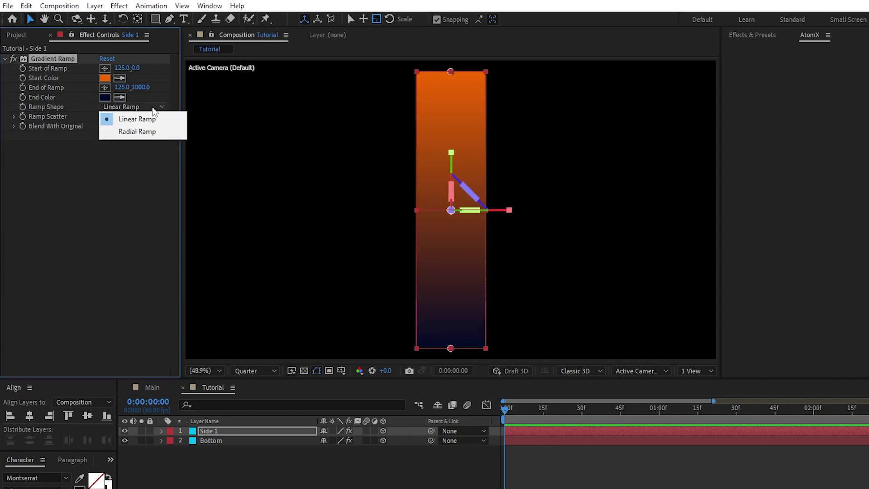
{"action": "left_click", "coordinate": [149, 132]}
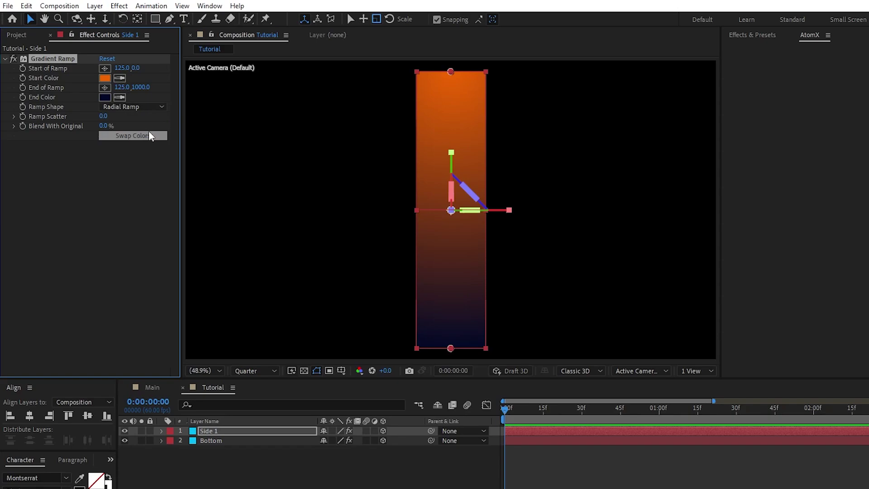
Place the ramp's start at the layer centre and its end near the bottom
{"action": "left_click", "coordinate": [105, 68]}
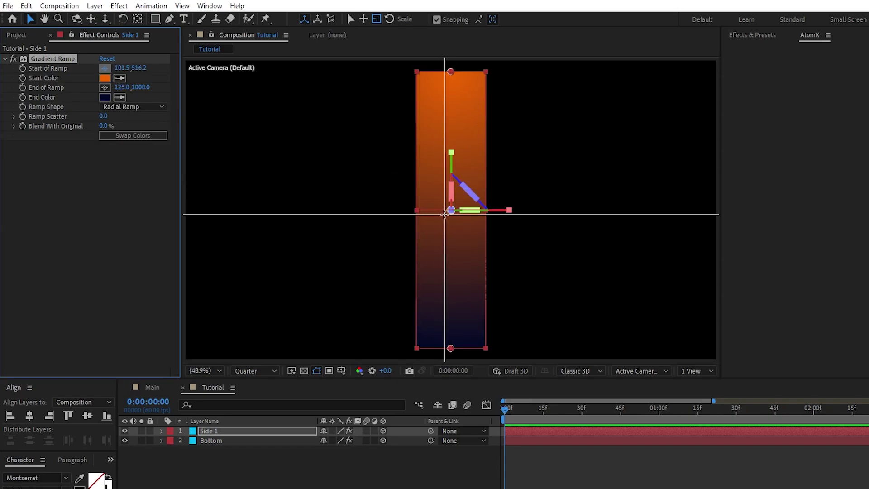
{"action": "left_click", "coordinate": [447, 214]}
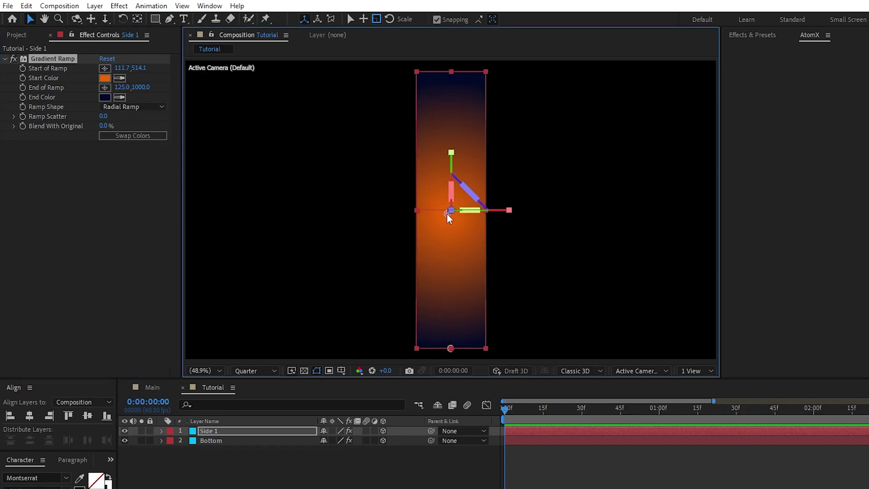
{"action": "left_click", "coordinate": [104, 87]}
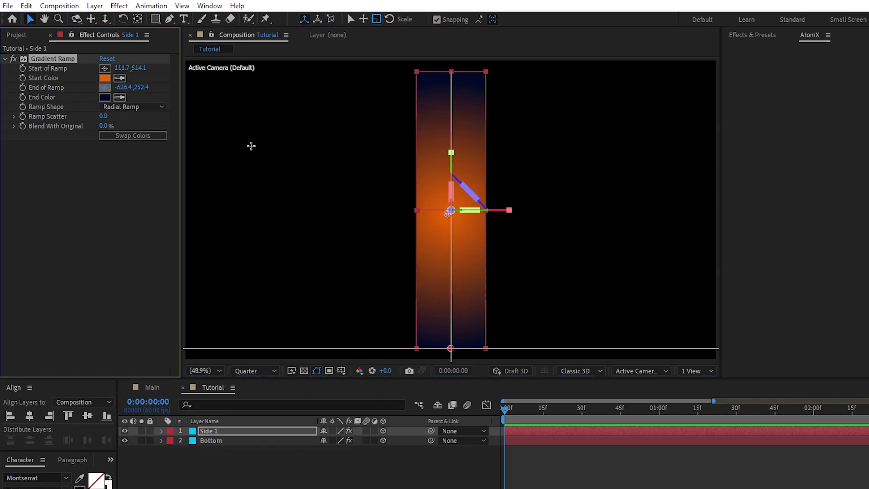
{"action": "left_click", "coordinate": [431, 332]}
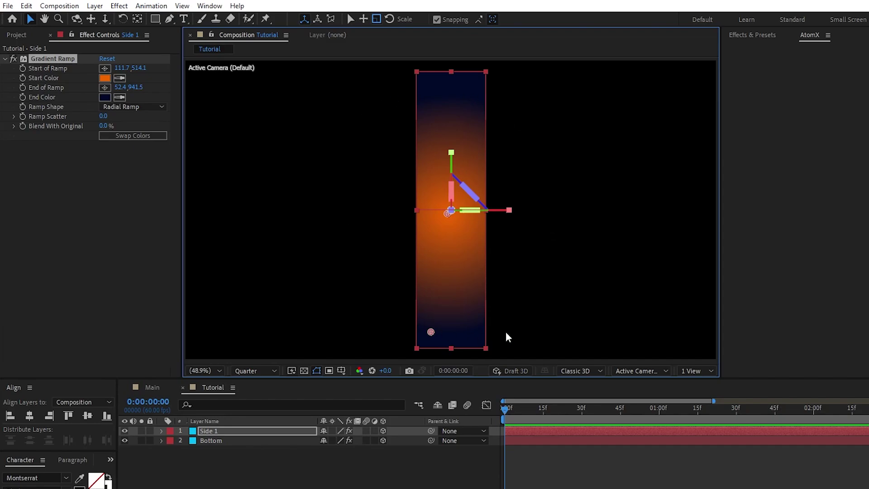
Deselect the Side 1 layer
{"action": "left_click", "coordinate": [408, 463]}
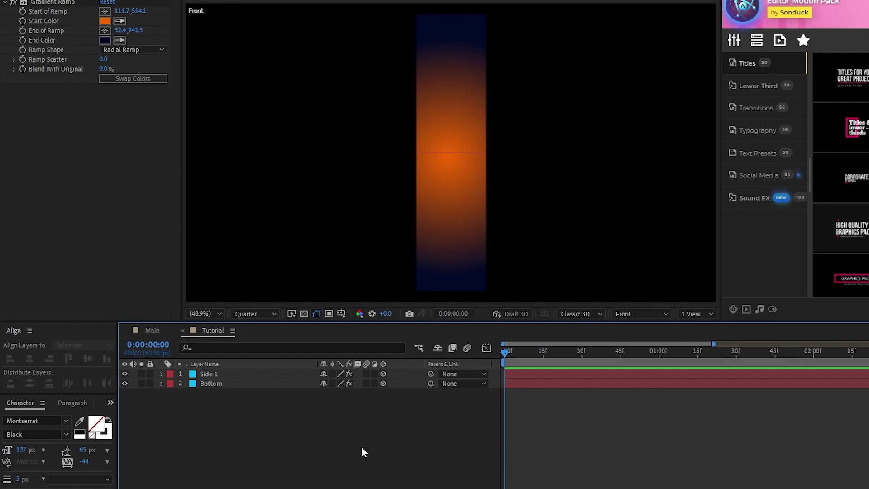
In Left view, set Side 1's Position Z to -125
{"action": "left_click", "coordinate": [632, 315]}
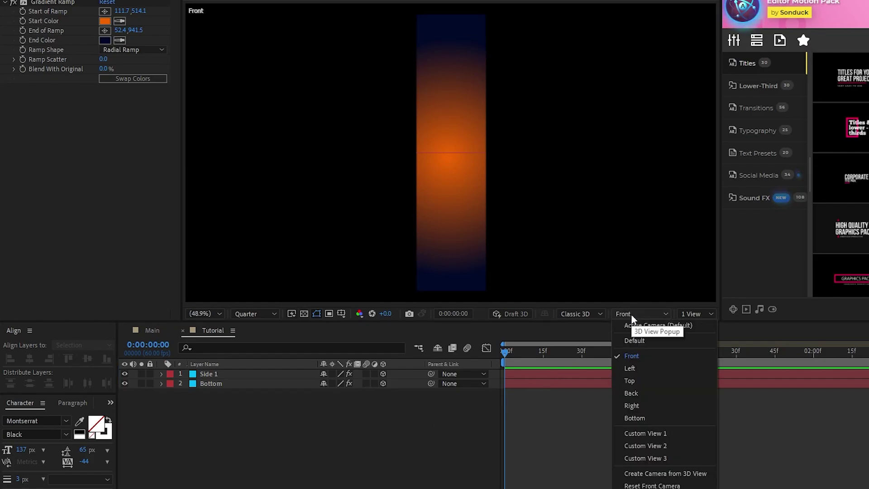
{"action": "left_click", "coordinate": [641, 369]}
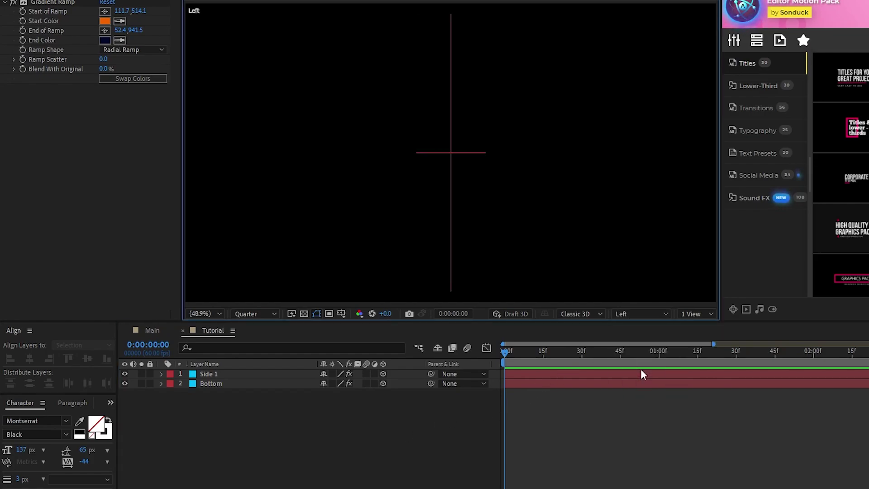
{"action": "left_click", "coordinate": [212, 375]}
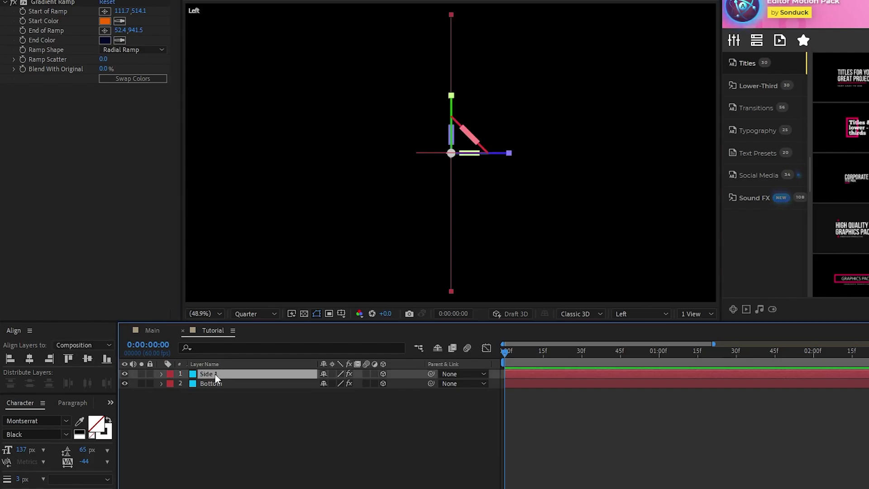
{"action": "key", "text": "p"}
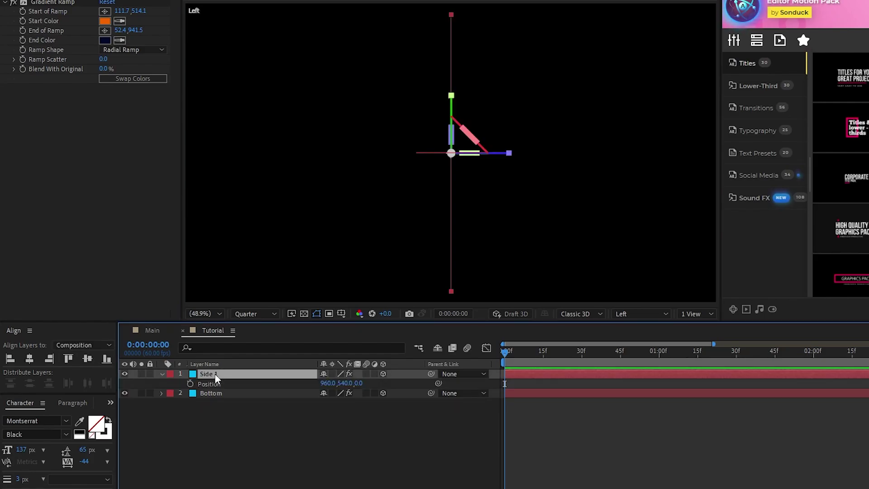
{"action": "left_click", "coordinate": [360, 383]}
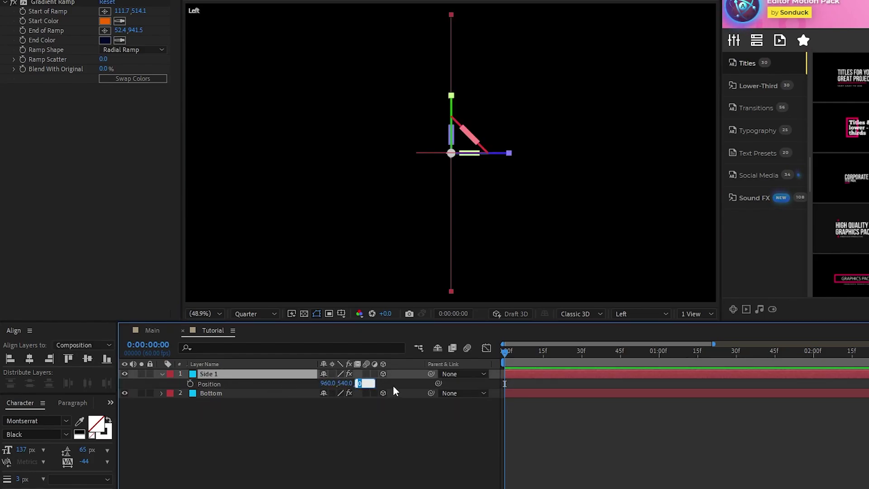
{"action": "type", "text": "-125"}
{"action": "left_click", "coordinate": [391, 406]}
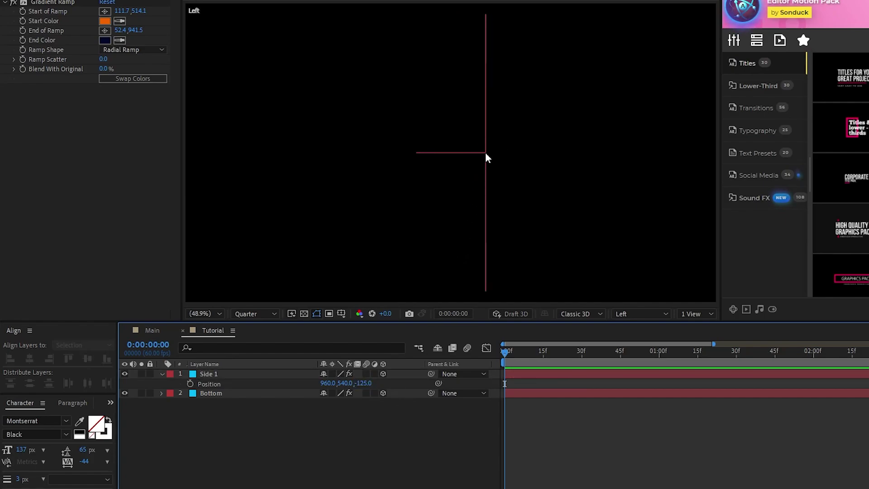
Nudge Side 1's Z depth, then start editing Bottom's Position Y
{"action": "left_click", "coordinate": [251, 395]}
{"action": "left_click", "coordinate": [199, 375]}
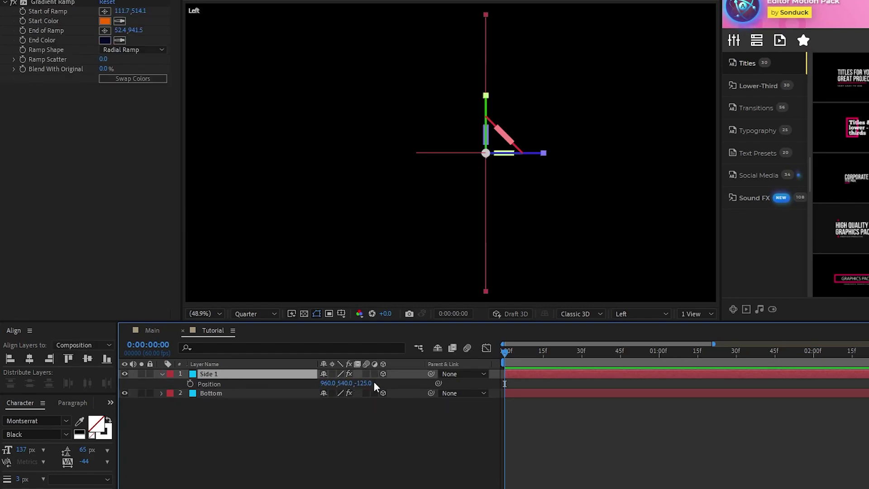
{"action": "mouse_move", "coordinate": [361, 383]}
{"action": "left_mouse_down"}
{"action": "mouse_move", "coordinate": [320, 388]}
{"action": "mouse_move", "coordinate": [361, 384]}
{"action": "left_mouse_up"}
{"action": "left_click", "coordinate": [289, 395]}
{"action": "key", "text": "p"}
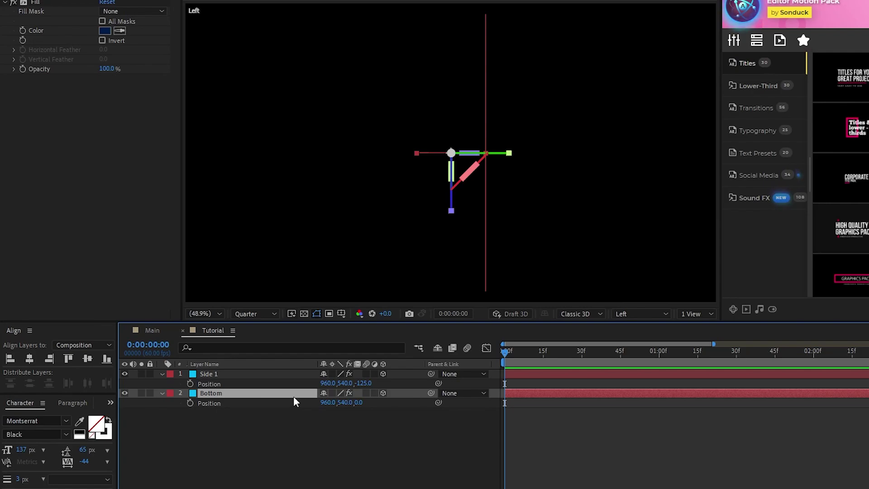
{"action": "left_click", "coordinate": [345, 403]}
Set Bottom's Position Y to 1040 and check it from camera, front and left views
{"action": "type", "text": "1040"}
{"action": "left_click", "coordinate": [341, 436]}
{"action": "left_click", "coordinate": [638, 314]}
{"action": "left_click", "coordinate": [643, 325]}
{"action": "left_click_drag", "start_coordinate": [365, 144], "coordinate": [285, 183]}
{"action": "left_click", "coordinate": [639, 313]}
{"action": "left_click", "coordinate": [632, 356]}
{"action": "left_click", "coordinate": [641, 313]}
{"action": "left_click", "coordinate": [630, 368]}
Duplicate Bottom as 'Top' at Y 40 above Side 1, then duplicate Side 1
{"action": "left_click", "coordinate": [216, 394]}
{"action": "key", "text": "ctrl+d"}
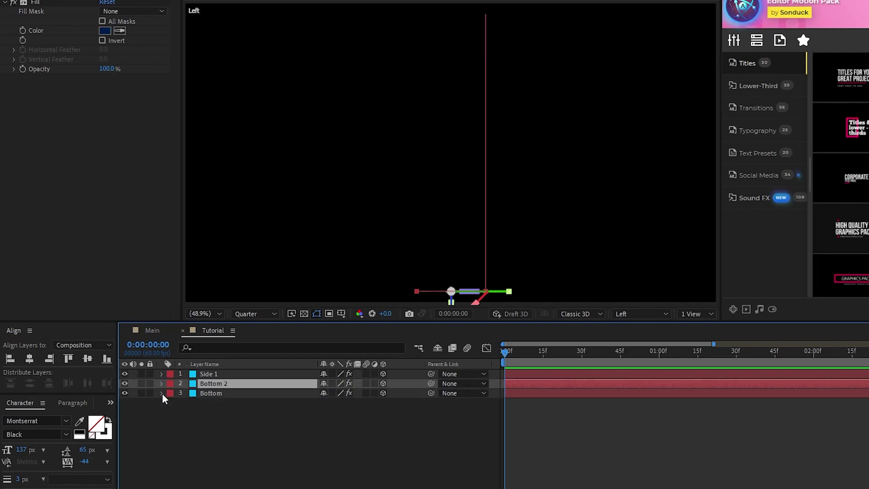
{"action": "key", "text": "Return"}
{"action": "type", "text": "Top"}
{"action": "key", "text": "Return"}
{"action": "key", "text": "p"}
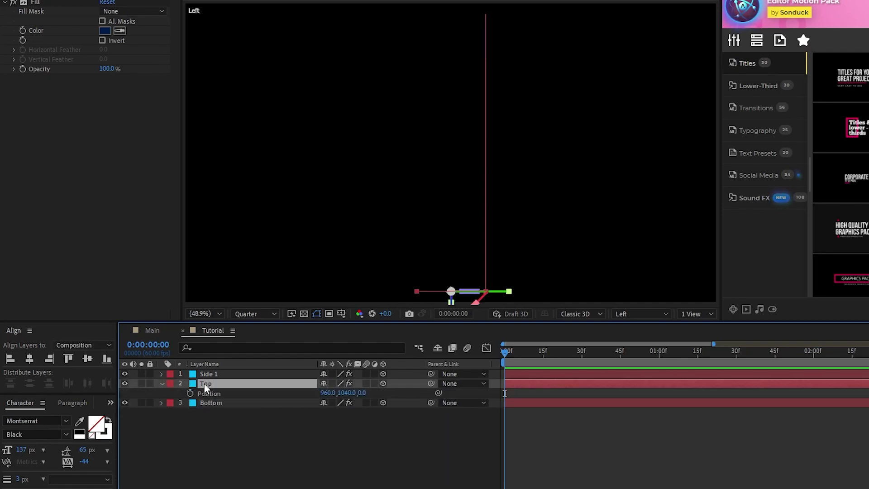
{"action": "left_click", "coordinate": [348, 394]}
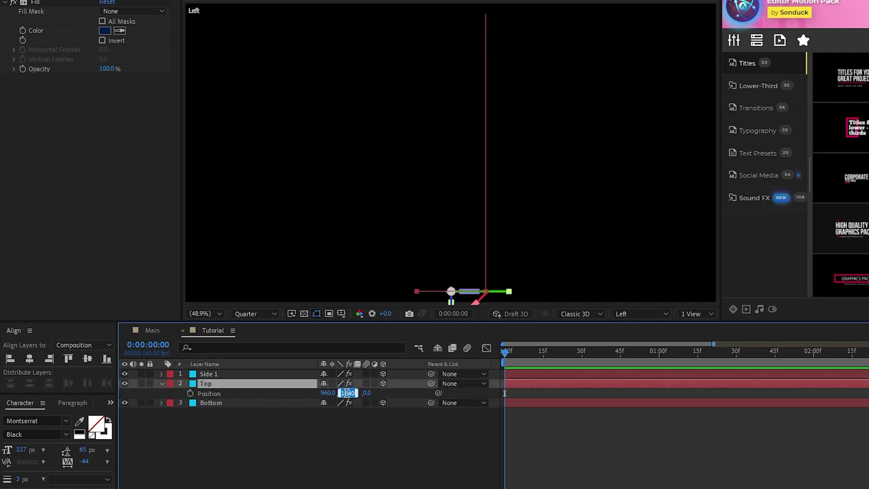
{"action": "type", "text": "40"}
{"action": "key", "text": "Return"}
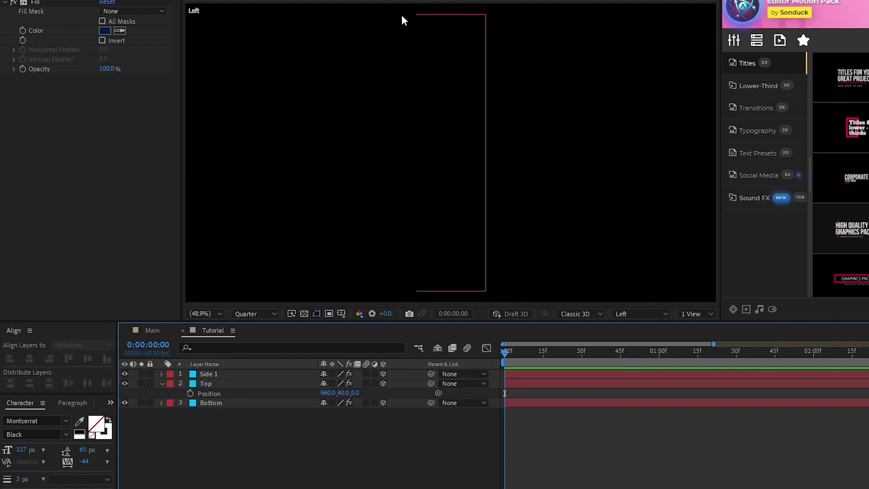
{"action": "left_click_drag", "start_coordinate": [206, 384], "coordinate": [209, 372]}
{"action": "left_click", "coordinate": [210, 382]}
{"action": "key", "text": "ctrl+d"}
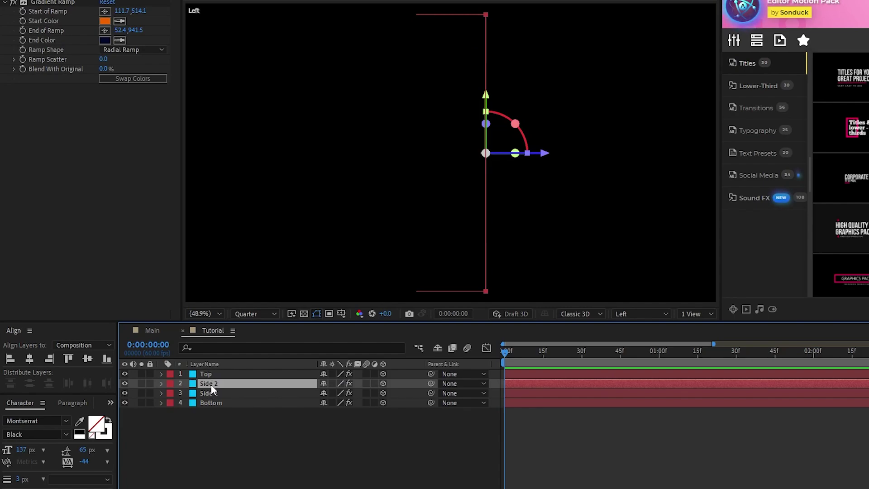
Set Side 2's Position Z to 125
{"action": "key", "text": "p"}
{"action": "left_click", "coordinate": [364, 393]}
{"action": "type", "text": "125"}
{"action": "left_click", "coordinate": [404, 390]}
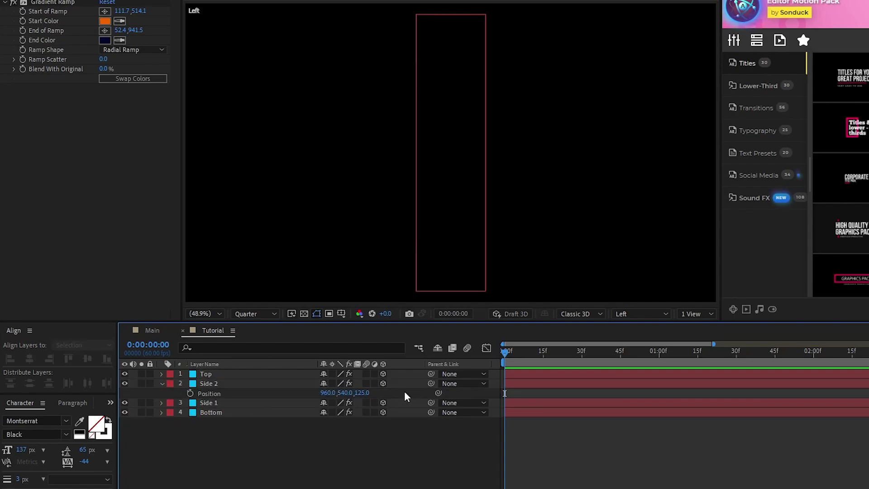
{"action": "left_click", "coordinate": [163, 383]}
In Front view, duplicate Side 2 as Side 3 with Y Rotation 90°
{"action": "left_click", "coordinate": [638, 314]}
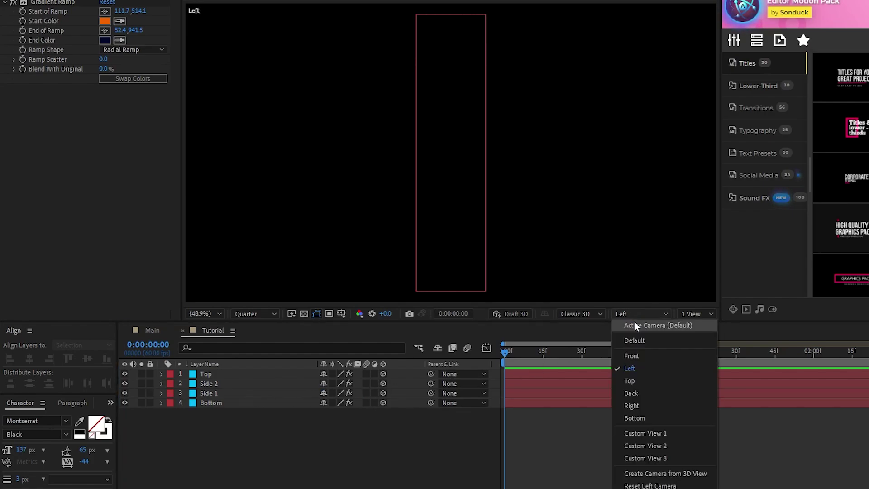
{"action": "left_click", "coordinate": [641, 354]}
{"action": "left_click", "coordinate": [208, 383]}
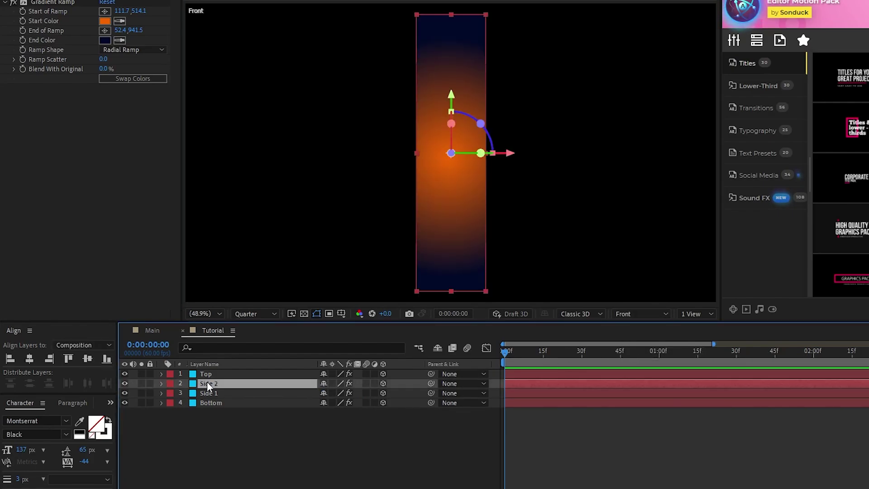
{"action": "key", "text": "ctrl+d"}
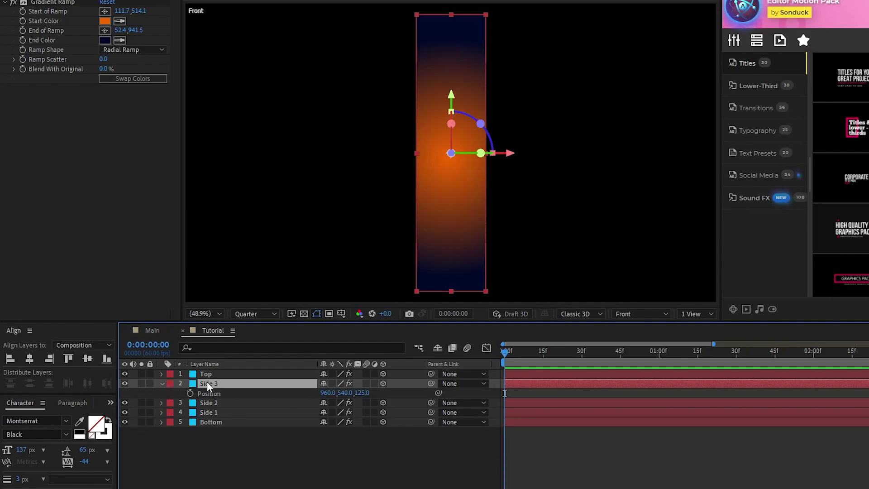
{"action": "key", "text": "r"}
{"action": "left_click", "coordinate": [347, 411]}
{"action": "type", "text": "90"}
{"action": "left_click", "coordinate": [390, 406]}
Position Side 3 at Z 0 and X 835
{"action": "left_click", "coordinate": [225, 383]}
{"action": "key", "text": "p"}
{"action": "left_click", "coordinate": [363, 393]}
{"action": "type", "text": "0"}
{"action": "left_click", "coordinate": [405, 392]}
{"action": "left_click", "coordinate": [331, 393]}
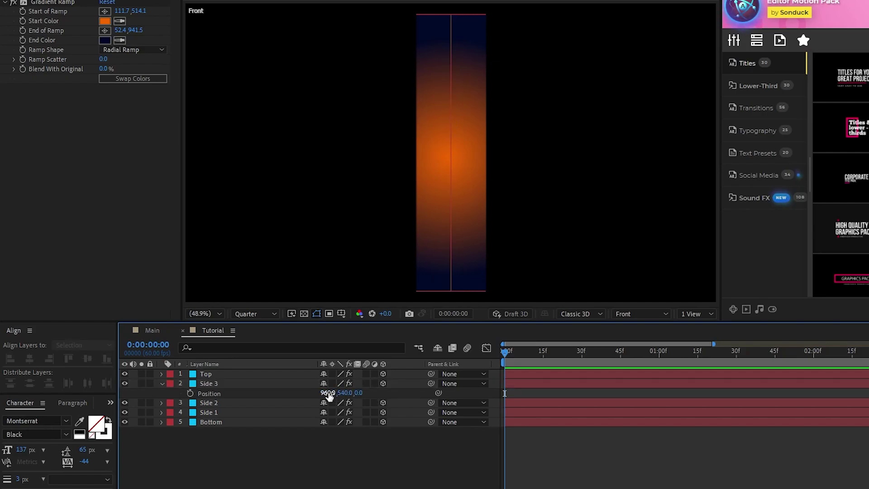
{"action": "left_click", "coordinate": [303, 392]}
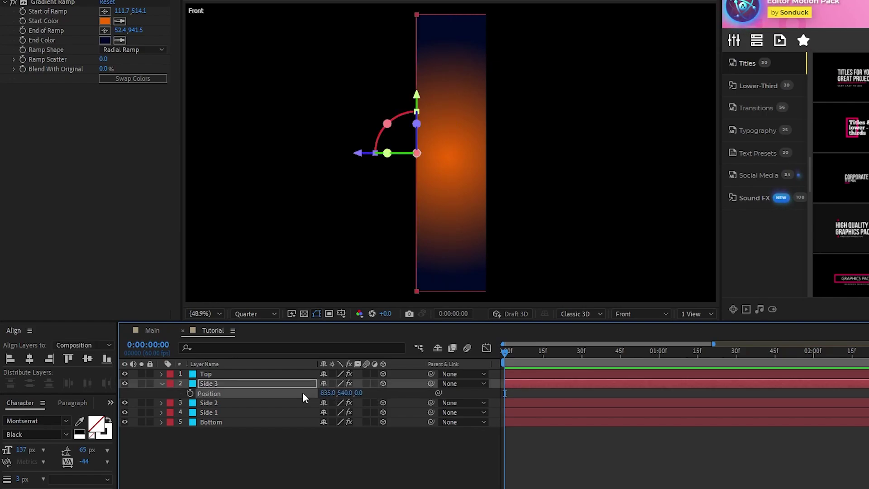
{"action": "key", "text": "p"}
Duplicate Side 3 as Side 4 at X 1085
{"action": "key", "text": "ctrl+d"}
{"action": "key", "text": "p"}
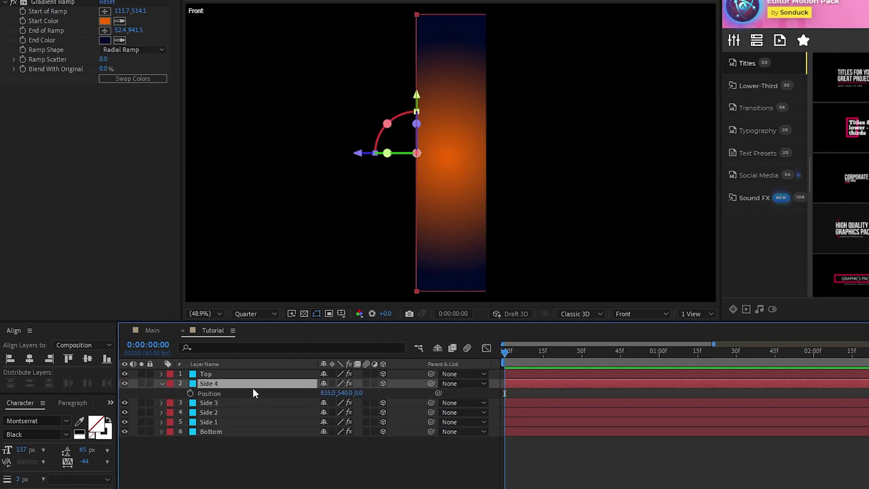
{"action": "left_click", "coordinate": [329, 393]}
{"action": "type", "text": "1085"}
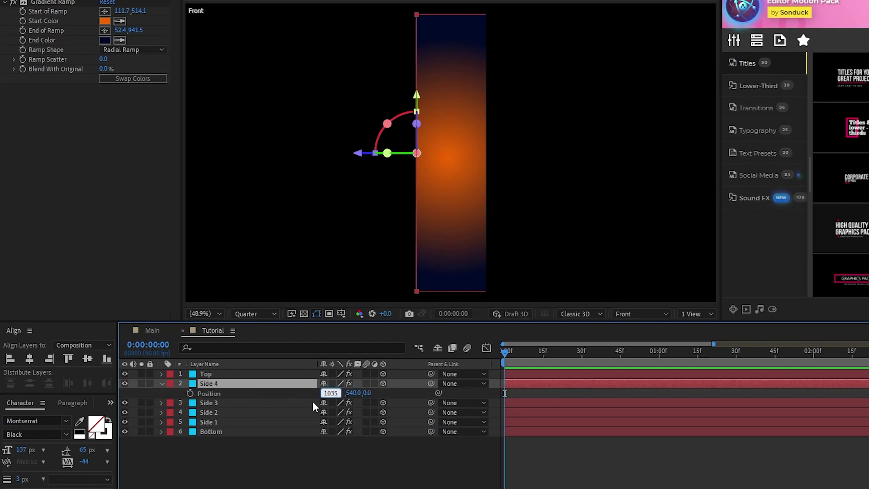
{"action": "key", "text": "Return"}
Pre-compose all six layers into 'Rectangle', then enable 3D and Collapse Transformations
{"action": "left_click", "coordinate": [163, 384]}
{"action": "left_click", "coordinate": [217, 373]}
{"action": "left_click", "coordinate": [239, 422], "text": "shift"}
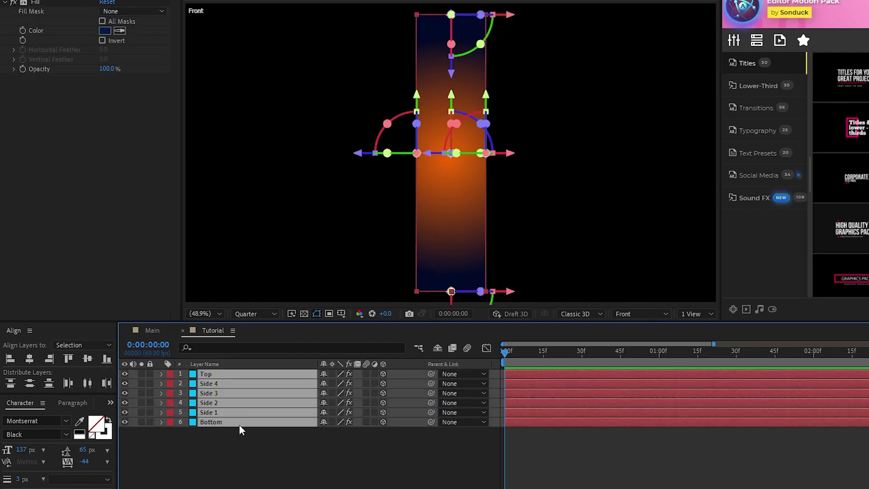
{"action": "right_click", "coordinate": [232, 379]}
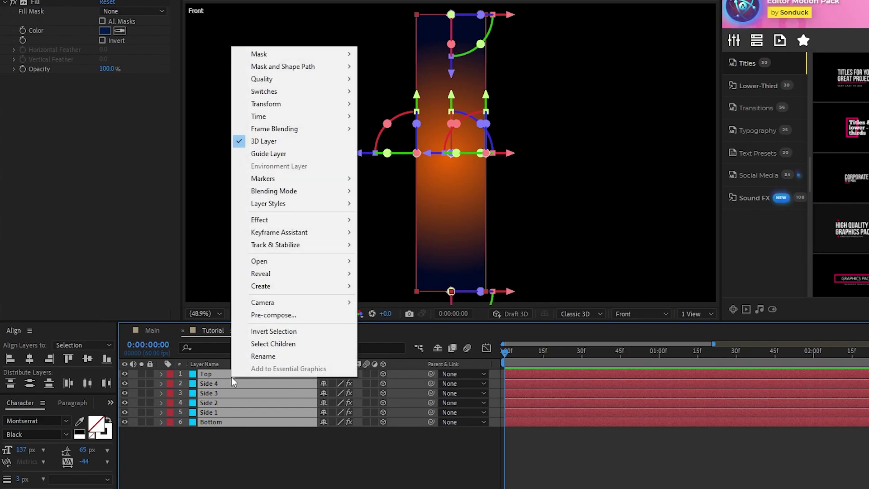
{"action": "left_click", "coordinate": [295, 315]}
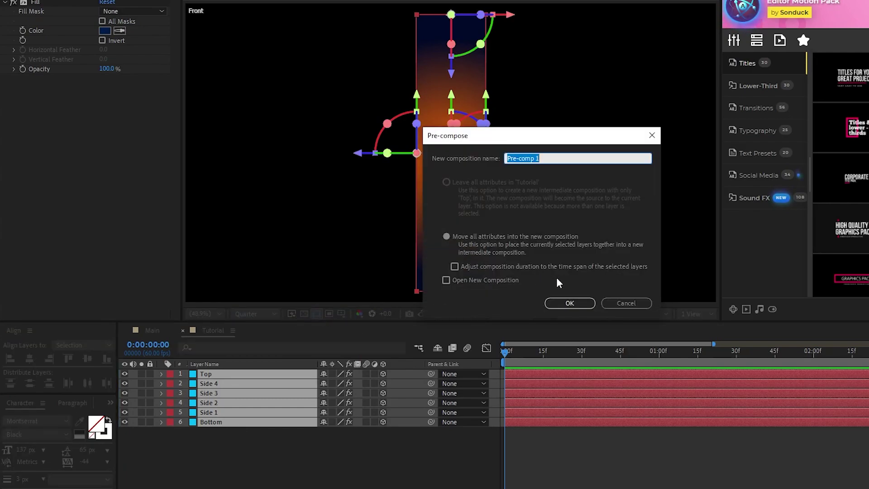
{"action": "type", "text": "Rectangle"}
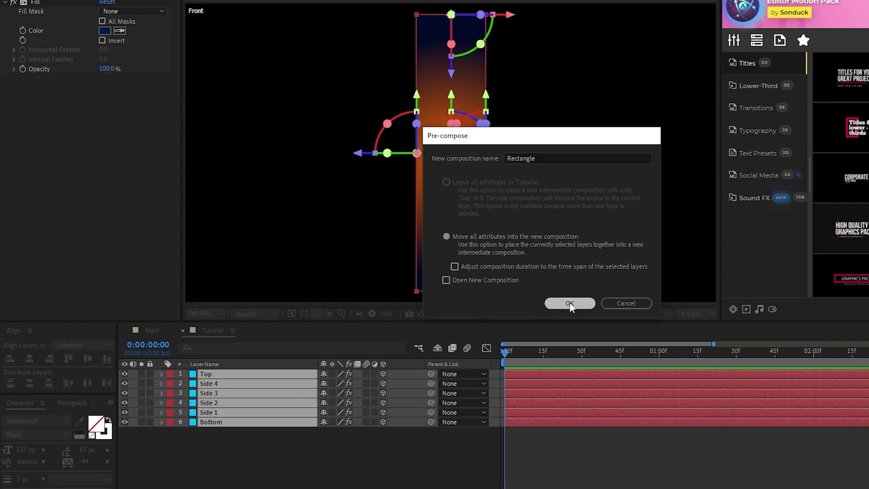
{"action": "left_click", "coordinate": [570, 302]}
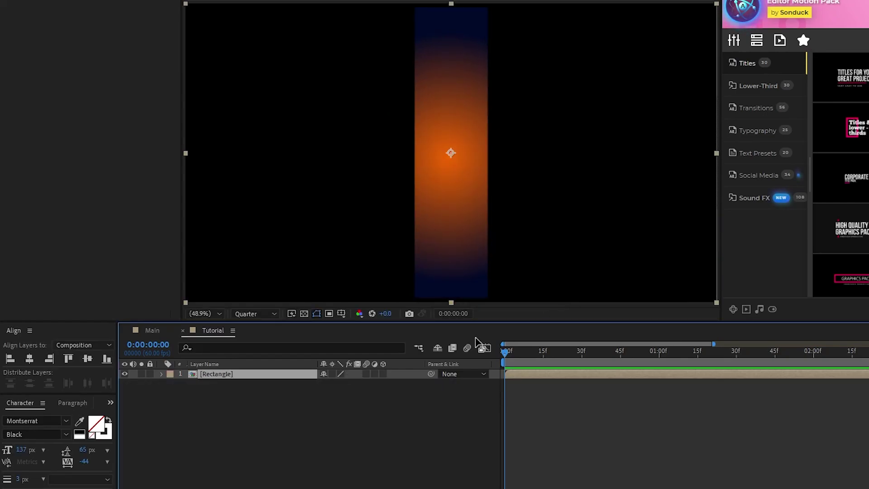
{"action": "left_click", "coordinate": [383, 374]}
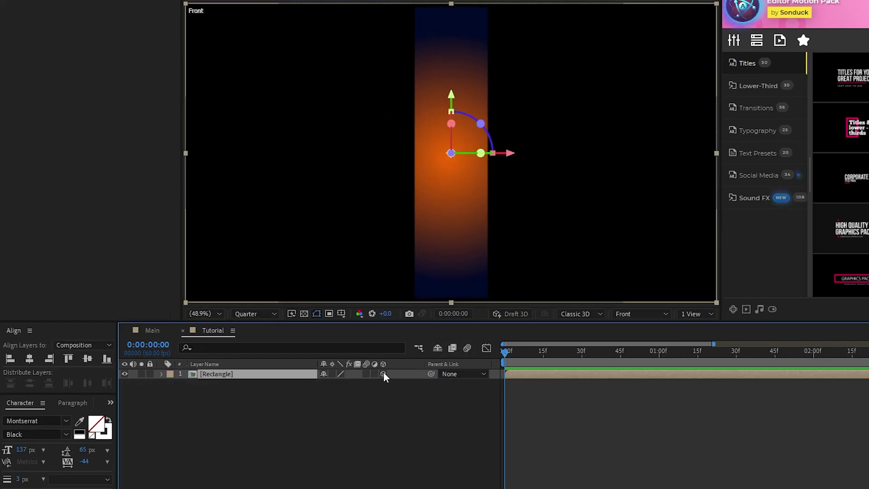
{"action": "left_click", "coordinate": [332, 375]}
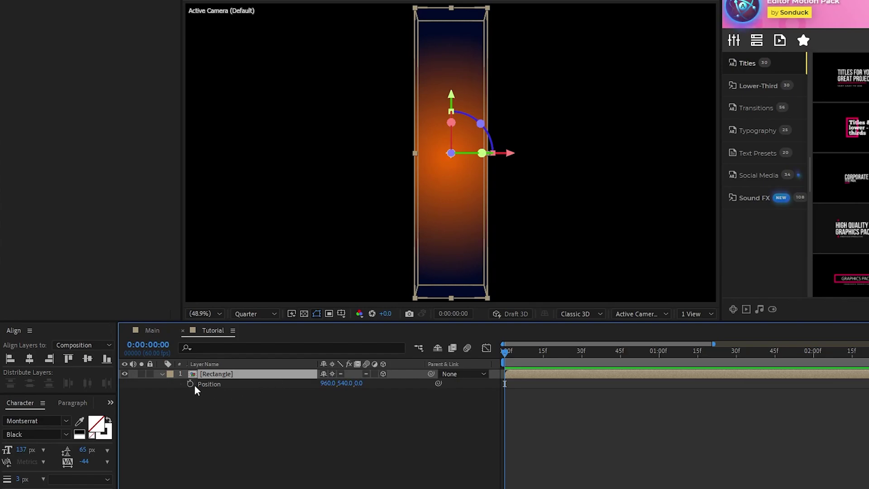
Give the Rectangle's Position a pasted y-only wiggle expression
{"action": "left_click", "coordinate": [191, 384], "text": "alt"}
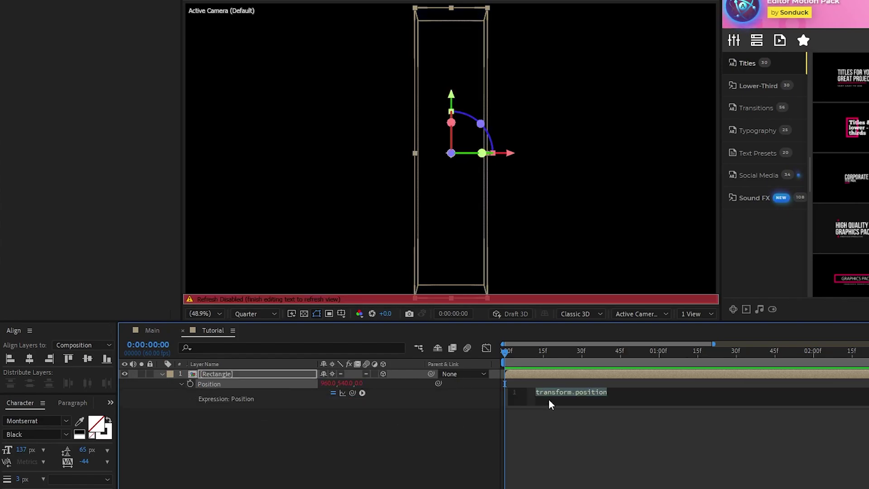
{"action": "type", "text": "x = wiggle(0,0); y = wiggle(.5,20); z = wiggle(0,0); [x[0], y[1], z[2]]"}
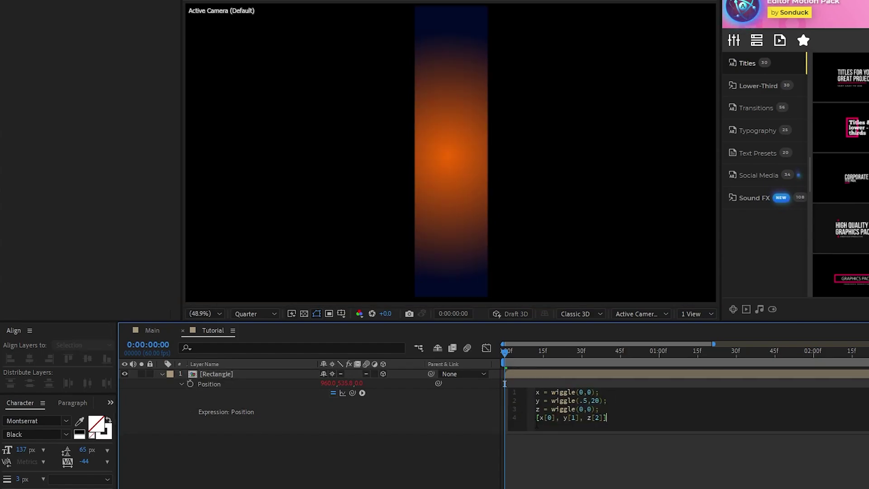
{"action": "left_click", "coordinate": [520, 384]}
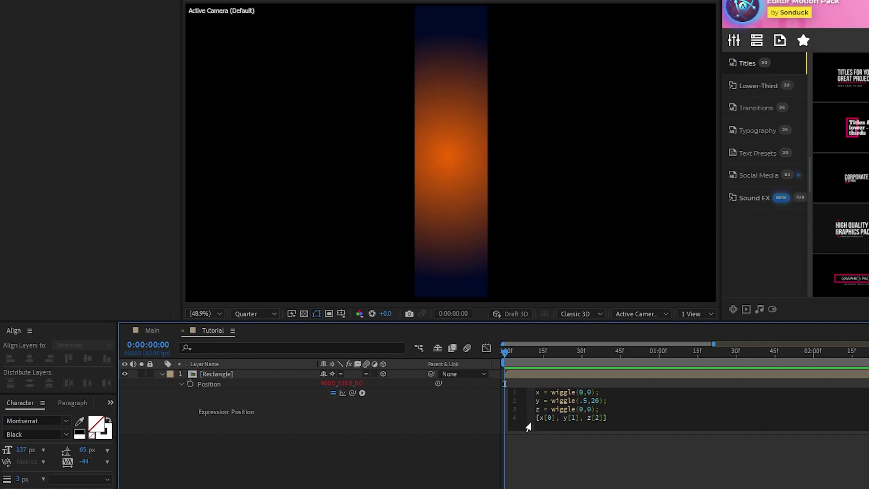
Give the Rectangle's X Rotation the expression time*10
{"action": "left_click", "coordinate": [238, 373]}
{"action": "key", "text": "r"}
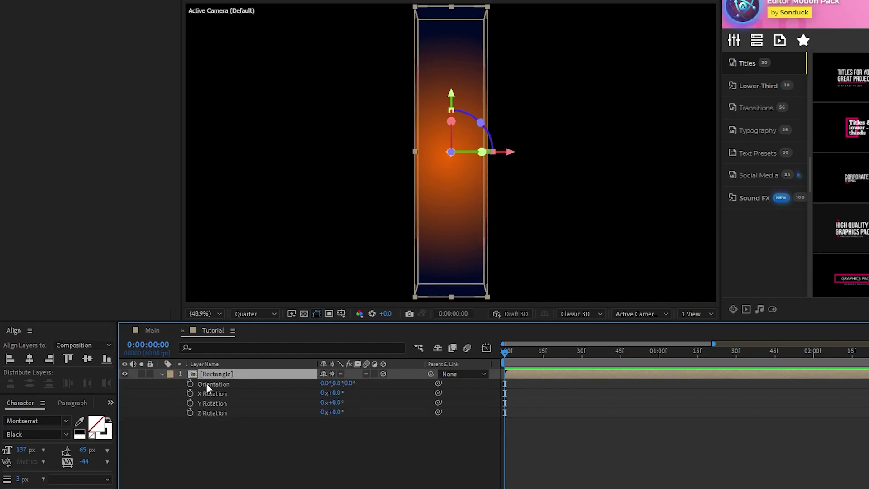
{"action": "left_click", "coordinate": [190, 394], "text": "alt"}
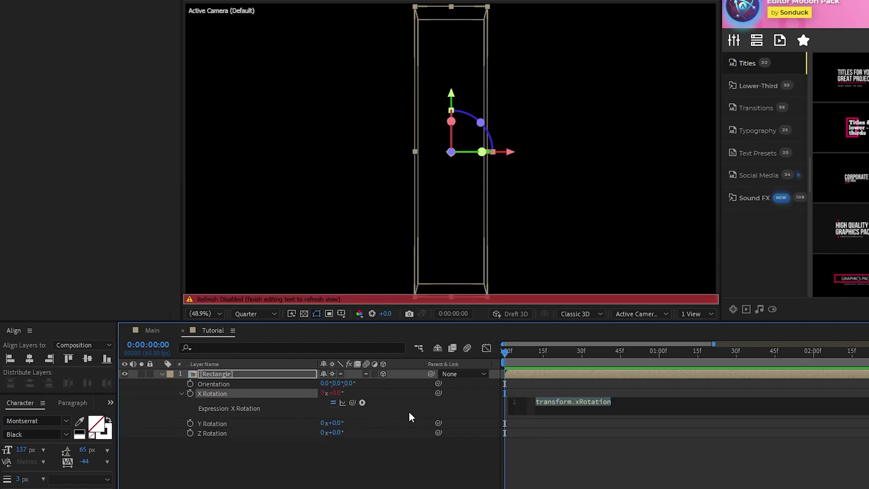
{"action": "type", "text": "time*10"}
{"action": "left_click", "coordinate": [409, 411]}
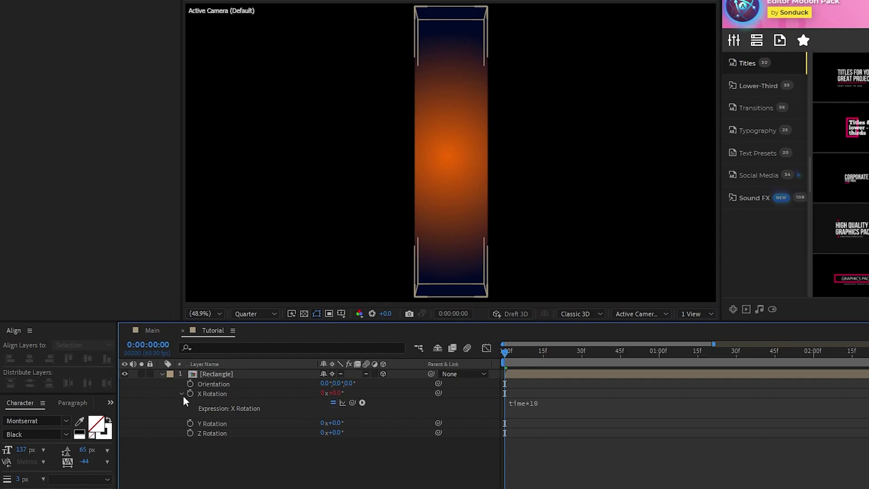
Preview the animation, change the 3D view, and reselect the Rectangle layer
{"action": "key", "text": "u"}
{"action": "left_click", "coordinate": [192, 386]}
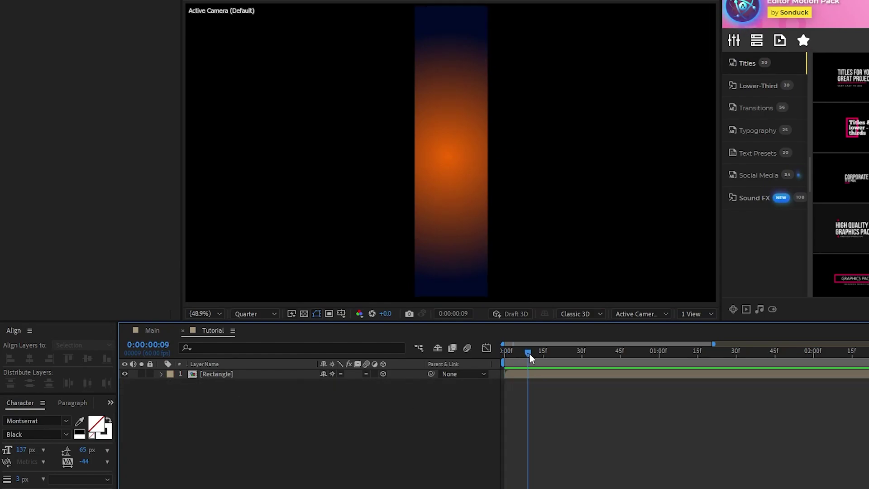
{"action": "left_click", "coordinate": [641, 314]}
{"action": "left_click", "coordinate": [656, 329]}
{"action": "left_click", "coordinate": [228, 374]}
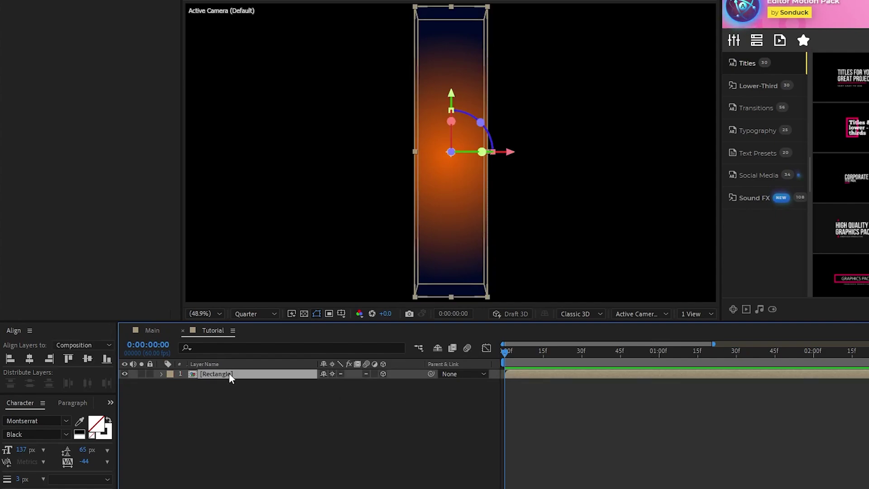
Rotate the rectangle box to -20° Y and -99° Z
{"action": "key", "text": "u"}
{"action": "left_click", "coordinate": [161, 374]}
{"action": "key", "text": "r"}
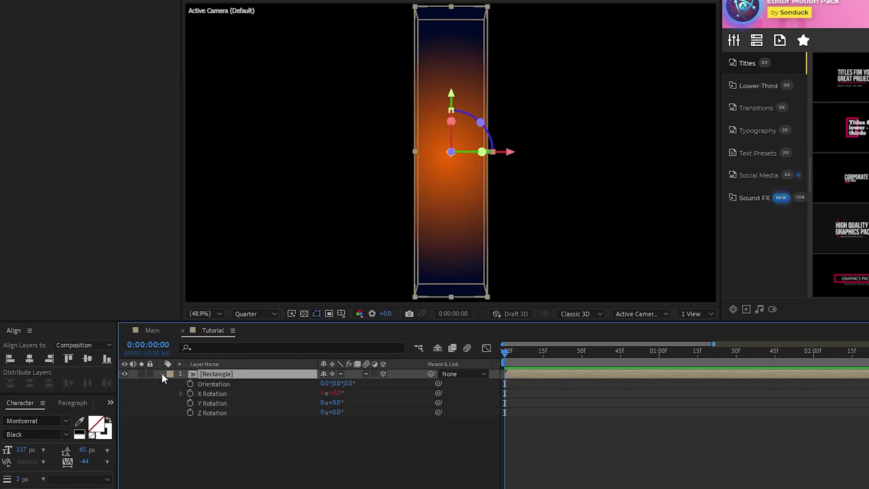
{"action": "left_click_drag", "start_coordinate": [336, 402], "coordinate": [281, 411]}
{"action": "left_click", "coordinate": [348, 444]}
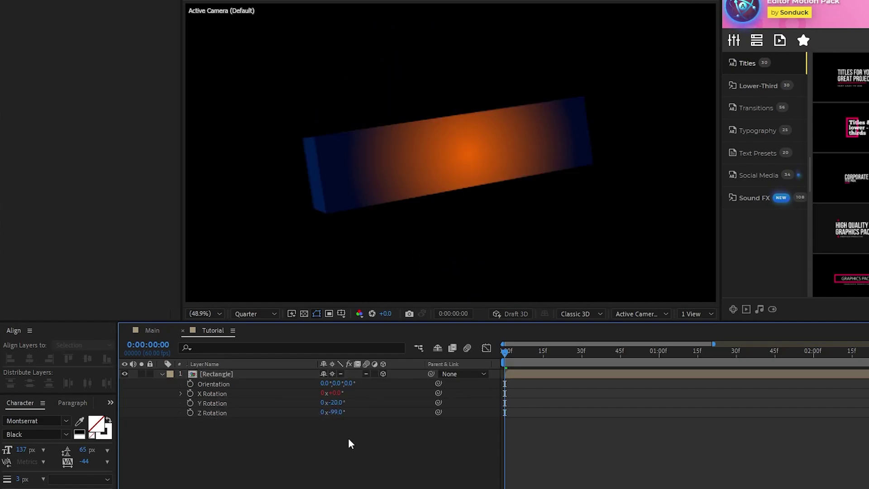
Scale the box to 50, 212, 50% so it becomes a long bar
{"action": "left_click", "coordinate": [222, 374]}
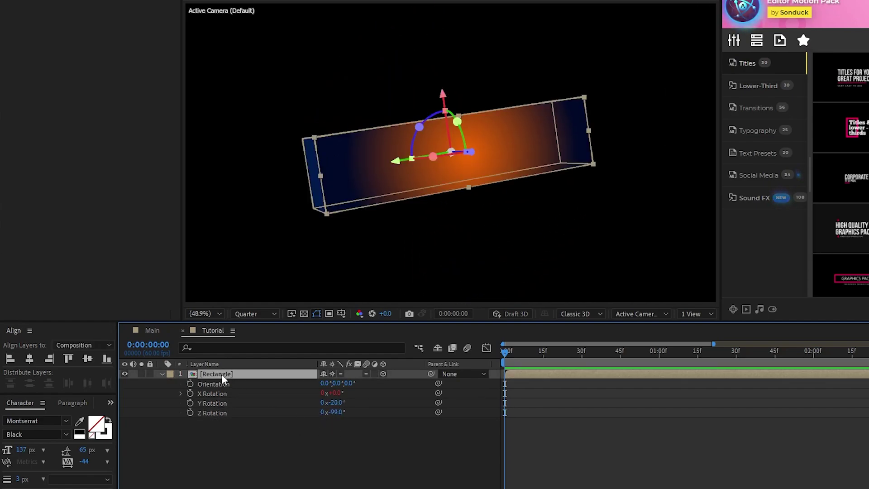
{"action": "key", "text": "s"}
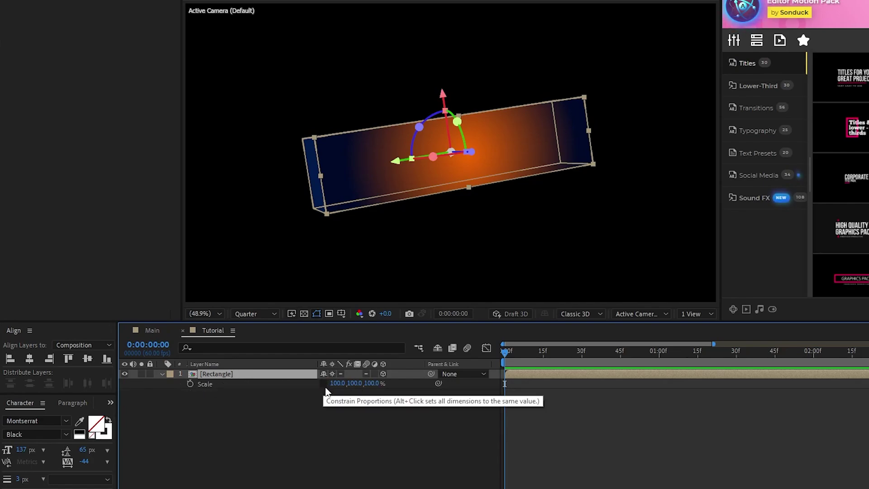
{"action": "left_click_drag", "start_coordinate": [355, 383], "coordinate": [418, 384]}
{"action": "type", "text": "50"}
{"action": "key", "text": "Tab"}
{"action": "key", "text": "Tab"}
{"action": "type", "text": "50"}
{"action": "left_click", "coordinate": [376, 426]}
Reposition the bar to the right, lower and slightly nearer the camera
{"action": "left_click", "coordinate": [221, 374]}
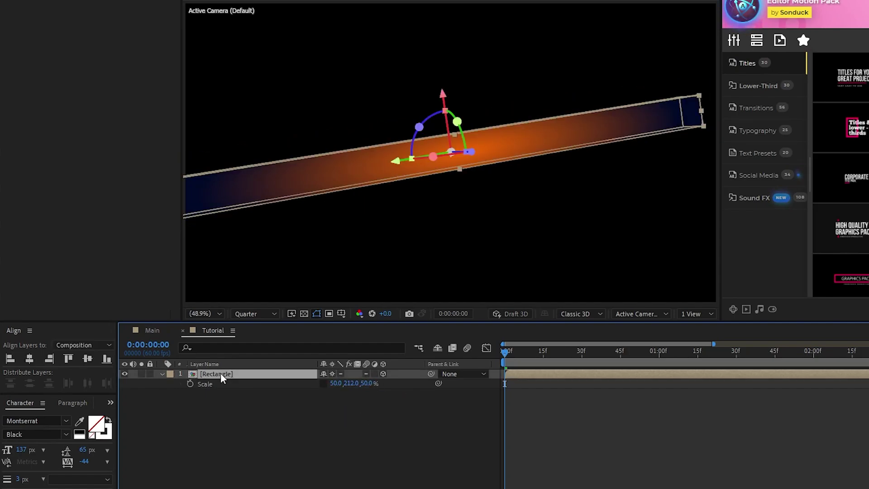
{"action": "key", "text": "p"}
{"action": "left_click_drag", "start_coordinate": [329, 383], "coordinate": [571, 394]}
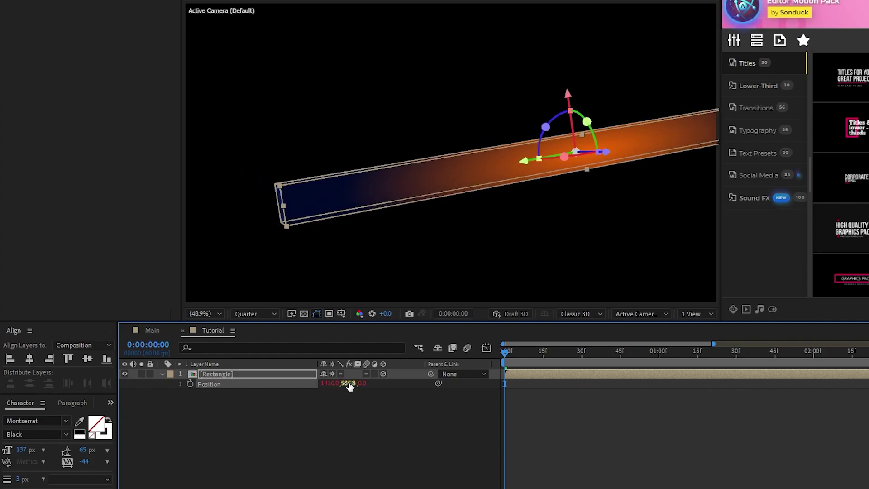
{"action": "left_click_drag", "start_coordinate": [349, 386], "coordinate": [277, 398]}
Duplicate the Rectangle bar and shorten the copy to 171% length
{"action": "left_click", "coordinate": [351, 424]}
{"action": "left_click", "coordinate": [161, 375]}
{"action": "left_click", "coordinate": [218, 374]}
{"action": "key", "text": "ctrl+d"}
{"action": "key", "text": "s"}
{"action": "left_click_drag", "start_coordinate": [353, 383], "coordinate": [226, 385]}
Re-tilt the top copy and duplicate again, tilting the second bar to 19° Y
{"action": "key", "text": "r"}
{"action": "left_click_drag", "start_coordinate": [335, 402], "coordinate": [330, 403]}
{"action": "key", "text": "ctrl+d"}
{"action": "left_click_drag", "start_coordinate": [335, 451], "coordinate": [313, 451]}
{"action": "left_click", "coordinate": [162, 374]}
{"action": "left_click", "coordinate": [162, 384]}
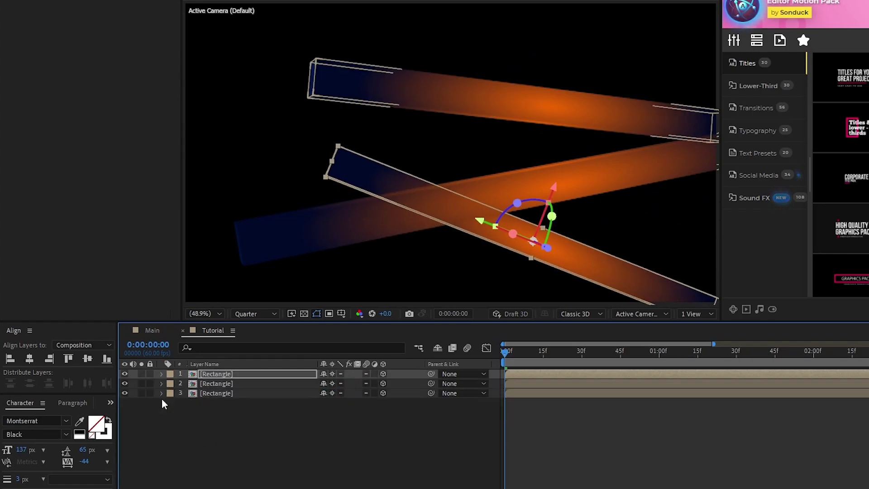
Move the top copy to the top of the view and duplicate it into a fourth bar
{"action": "key", "text": "p"}
{"action": "mouse_move", "coordinate": [358, 383]}
{"action": "left_mouse_down"}
{"action": "mouse_move", "coordinate": [335, 383]}
{"action": "mouse_move", "coordinate": [346, 383]}
{"action": "left_mouse_up"}
{"action": "key", "text": "ctrl+d"}
{"action": "key", "text": "ctrl+d"}
{"action": "left_click", "coordinate": [222, 422]}
{"action": "key", "text": "r"}
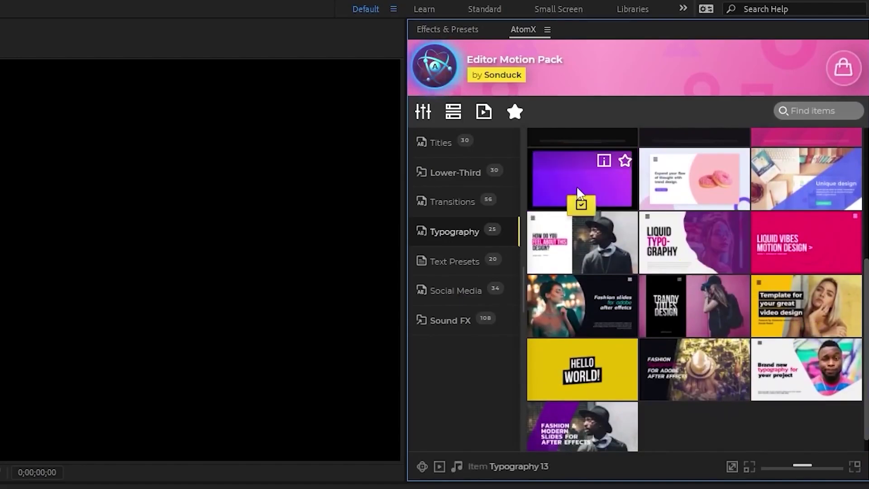
Apply the AtomX isometric typography template, making its text and lines black on cyan
{"action": "left_click", "coordinate": [582, 206]}
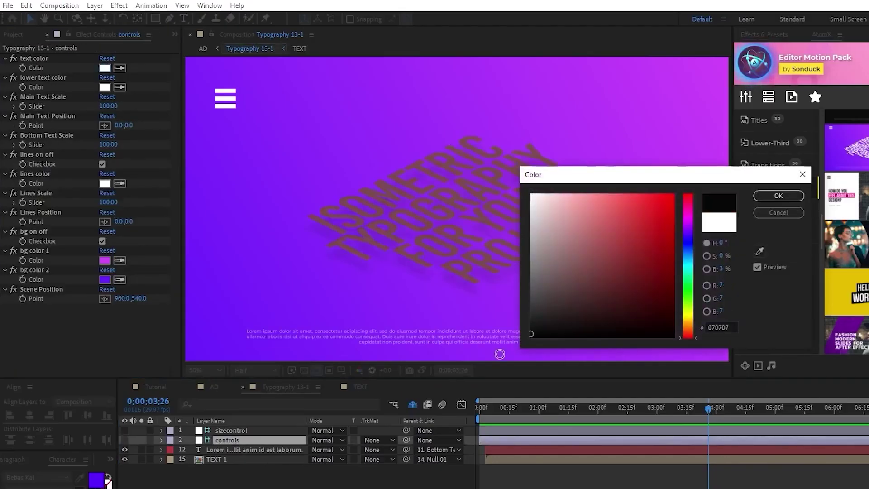
{"action": "left_click", "coordinate": [779, 196]}
{"action": "left_click", "coordinate": [105, 87]}
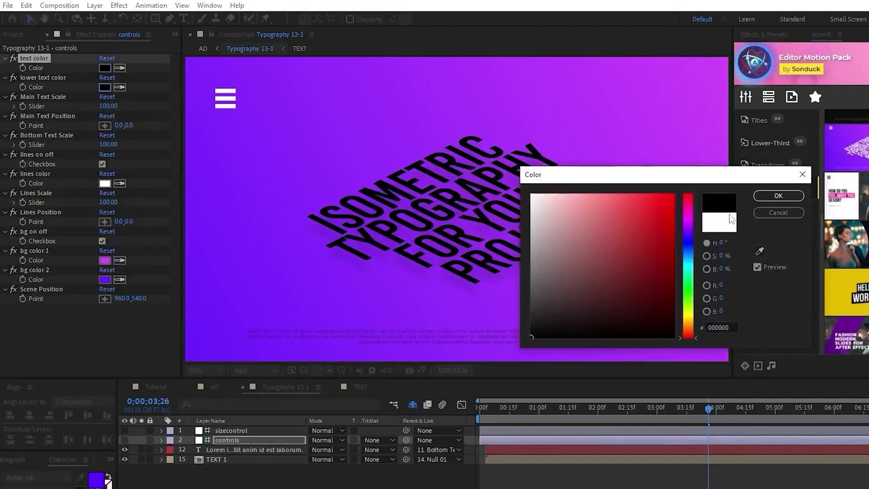
{"action": "left_click", "coordinate": [779, 196]}
{"action": "left_click", "coordinate": [104, 261]}
{"action": "left_click_drag", "start_coordinate": [688, 212], "coordinate": [691, 267]}
{"action": "left_click", "coordinate": [779, 196]}
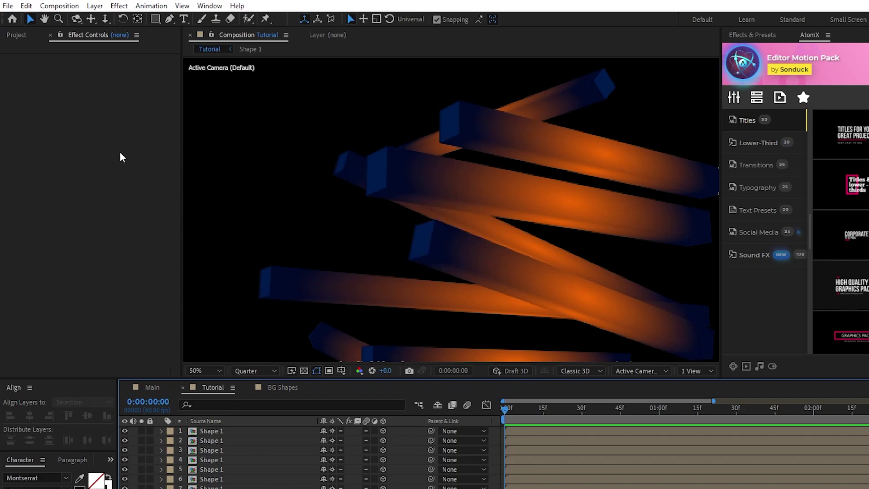
Add a 3D null object and attach all the Shape 1 bar layers to it
{"action": "left_click", "coordinate": [94, 6]}
{"action": "mouse_move", "coordinate": [112, 18]}
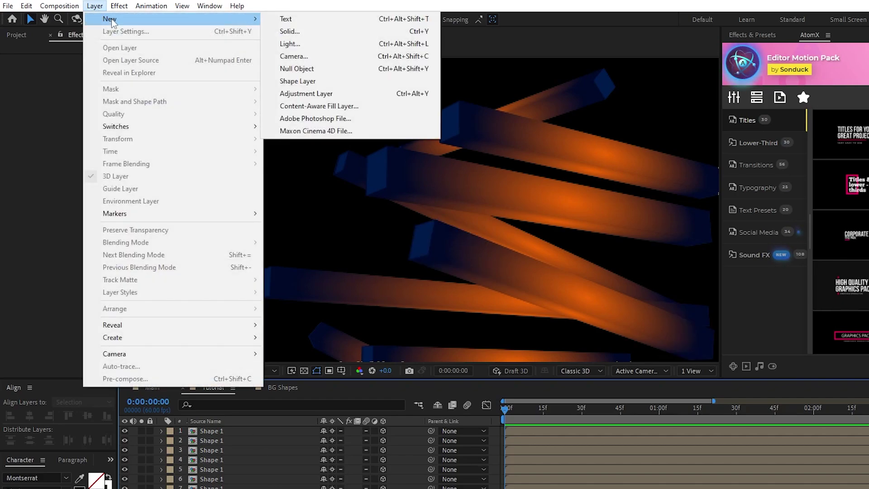
{"action": "left_click", "coordinate": [291, 67]}
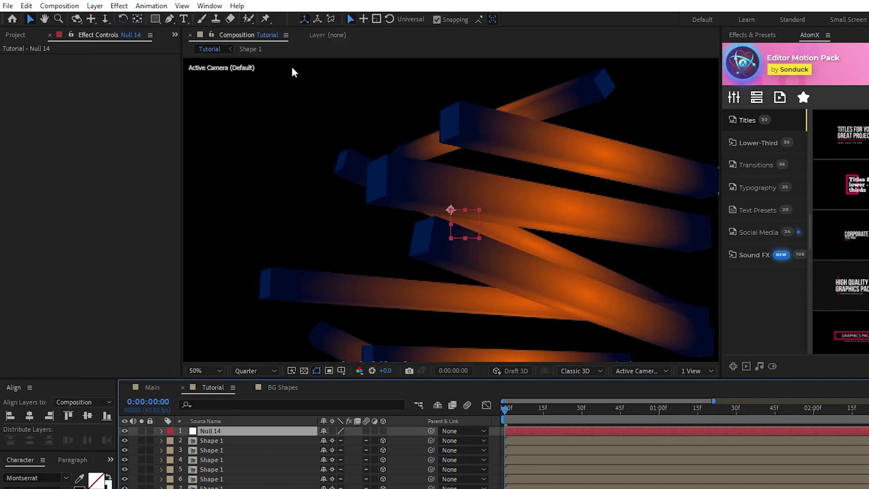
{"action": "left_click", "coordinate": [383, 430]}
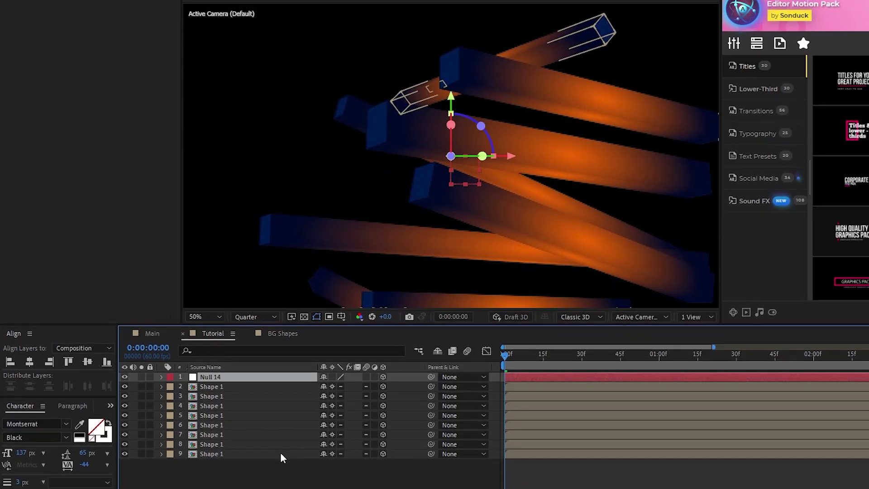
{"action": "left_click_drag", "start_coordinate": [281, 452], "coordinate": [228, 378]}
Keyframe Null 14's X Rotation at -21° at the start
{"action": "left_click", "coordinate": [228, 378]}
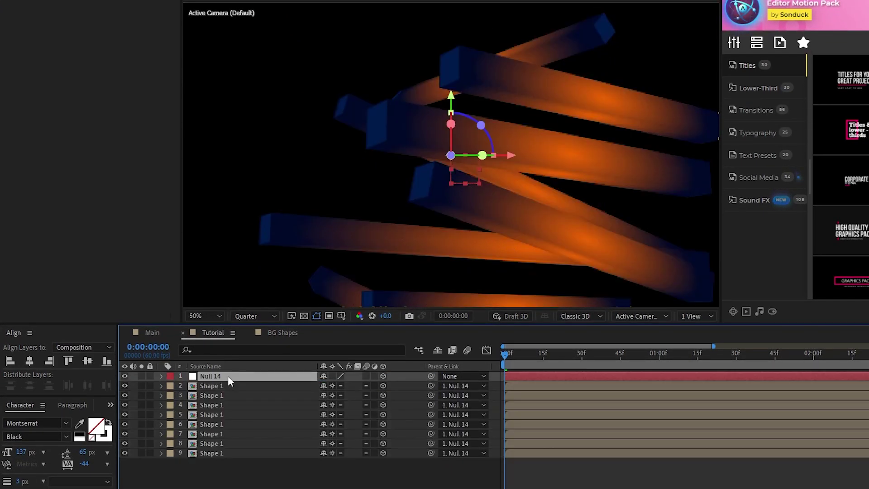
{"action": "key", "text": "r"}
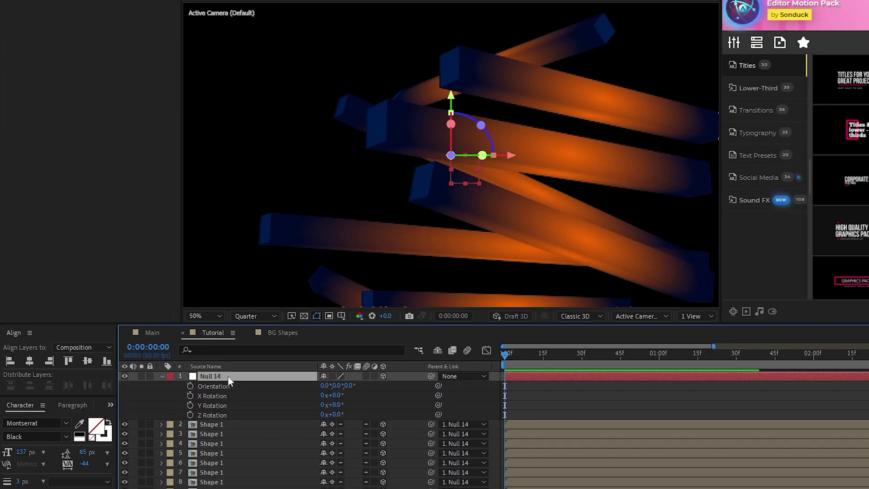
{"action": "left_click", "coordinate": [190, 395]}
{"action": "left_click_drag", "start_coordinate": [339, 397], "coordinate": [329, 397]}
{"action": "left_click", "coordinate": [380, 405]}
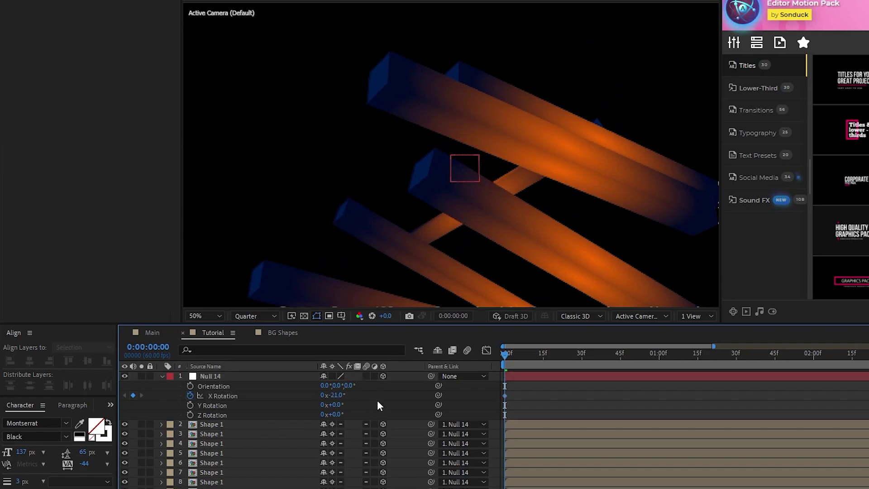
Set Null 14's X Rotation to +12° at the comp's end and preview the swing
{"action": "key", "text": "End"}
{"action": "key", "text": "semicolon"}
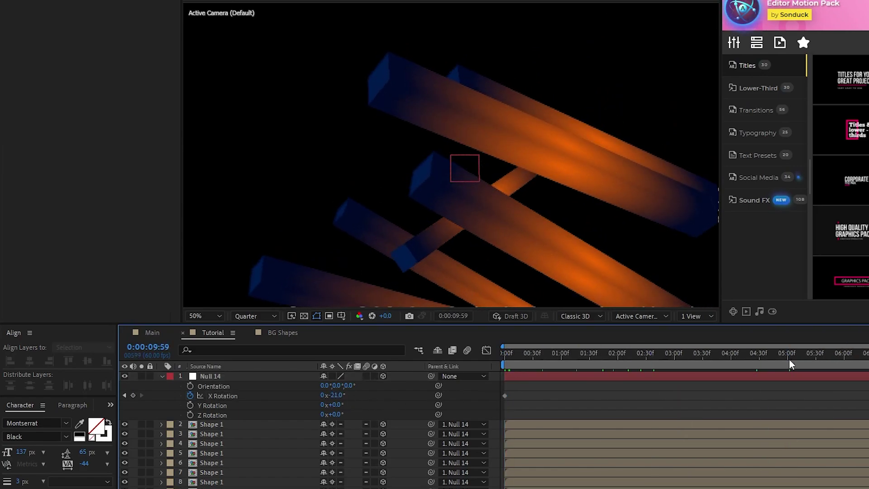
{"action": "left_click_drag", "start_coordinate": [335, 397], "coordinate": [369, 398]}
{"action": "left_click", "coordinate": [372, 397]}
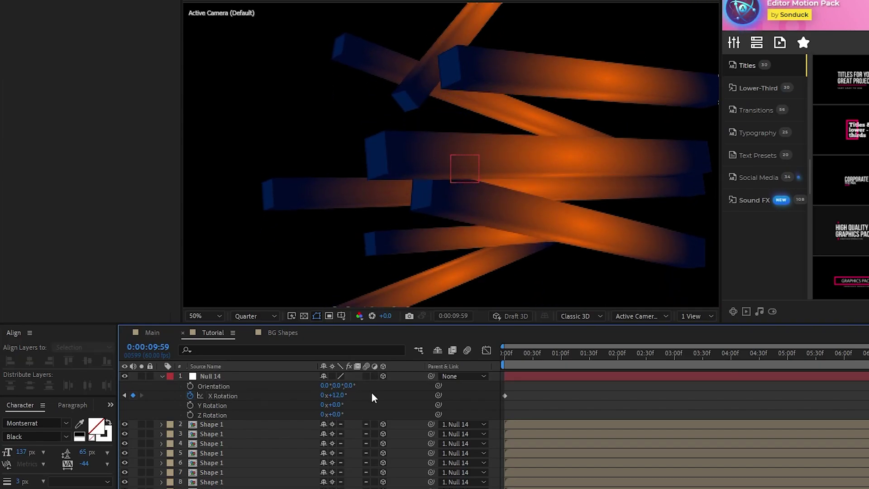
{"action": "key", "text": "space"}
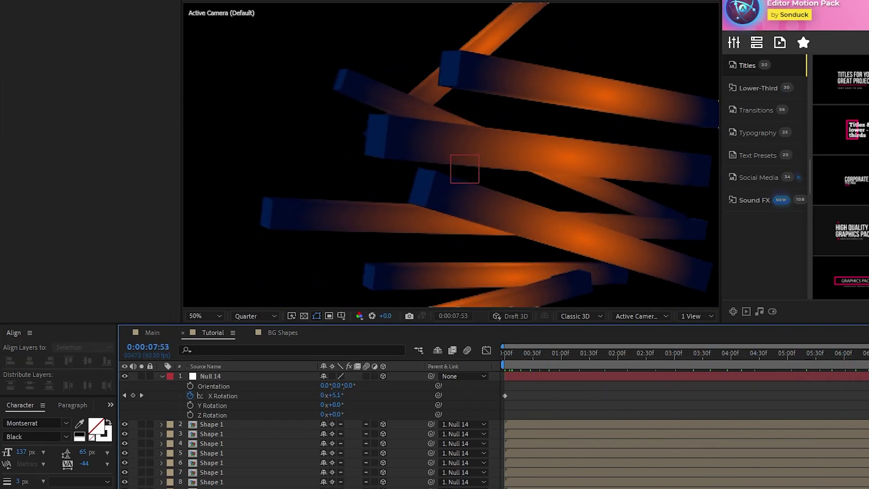
Add a new Camera 1 layer, adjusting its zoom in the camera settings
{"action": "key", "text": "space"}
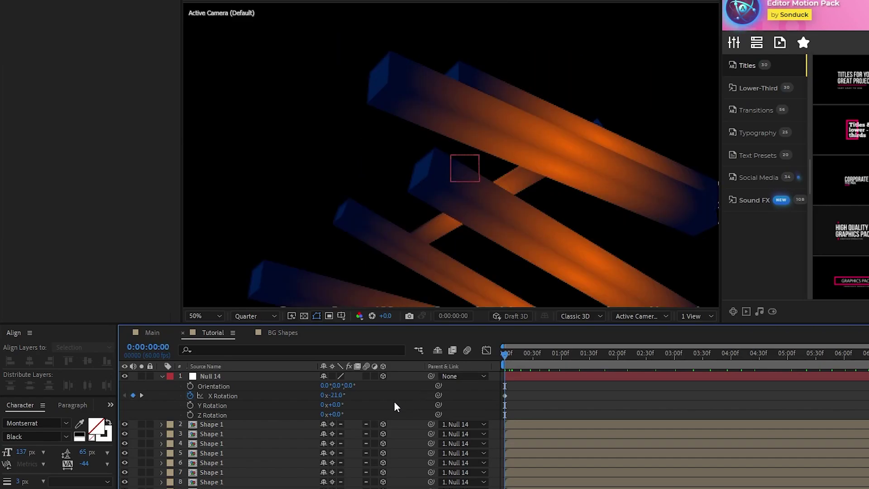
{"action": "left_click", "coordinate": [162, 377]}
{"action": "left_click", "coordinate": [95, 5]}
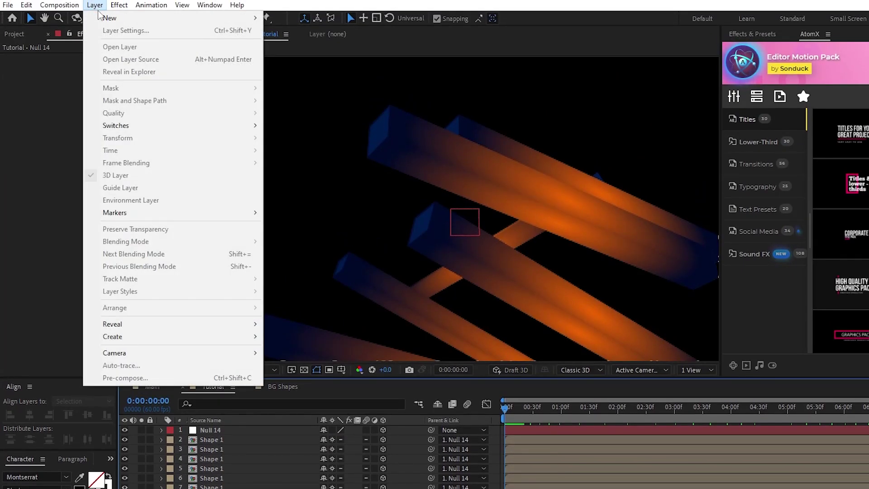
{"action": "left_click", "coordinate": [302, 56]}
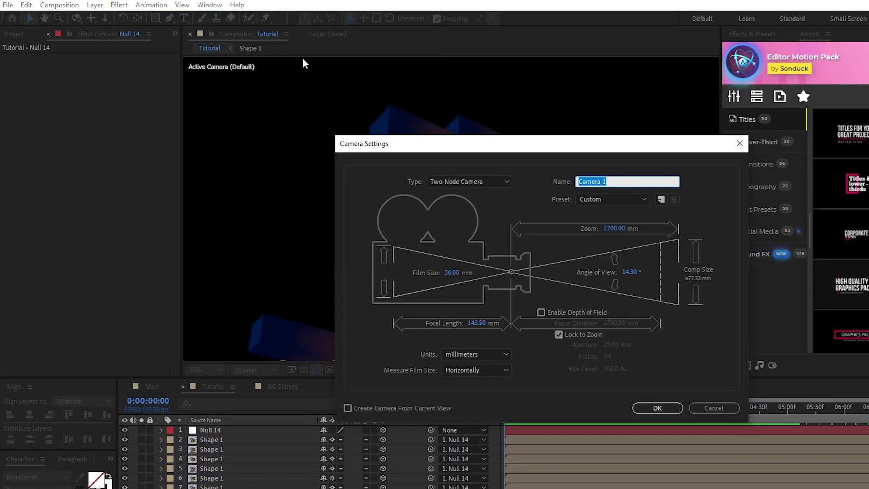
{"action": "left_click", "coordinate": [624, 232]}
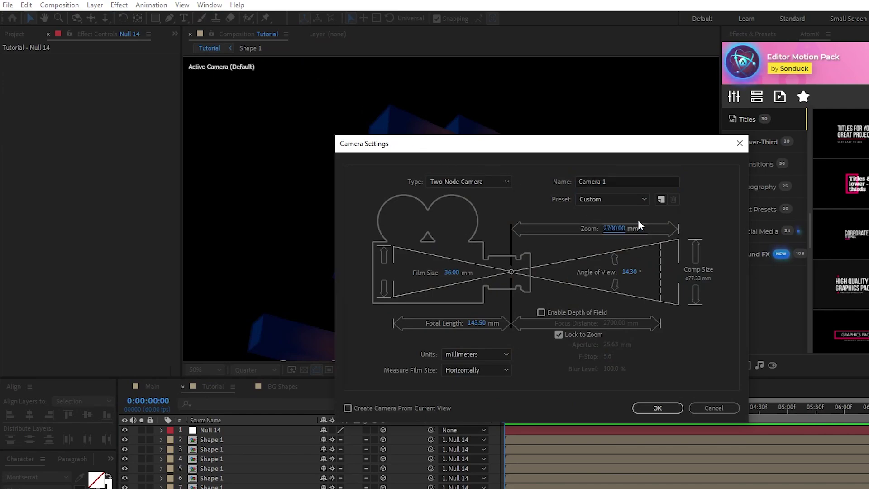
{"action": "left_click", "coordinate": [655, 407]}
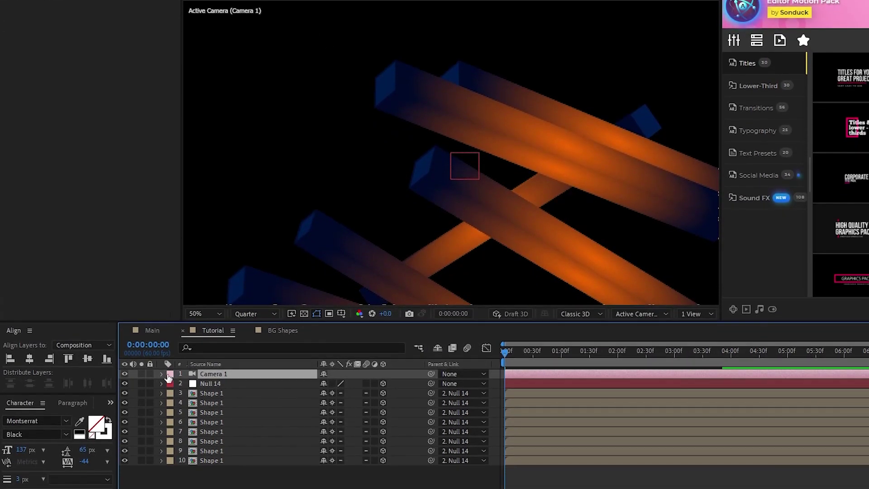
Shift Camera 1's point of interest to re-aim it at the bars
{"action": "left_click", "coordinate": [162, 430]}
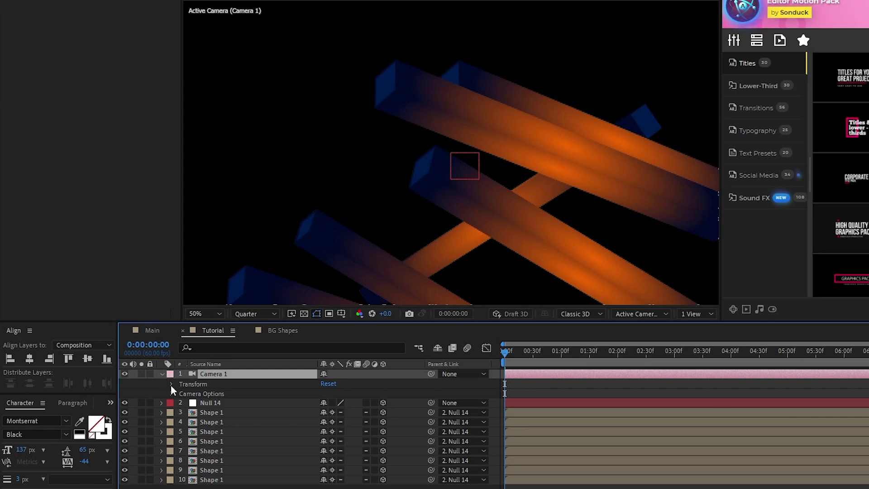
{"action": "left_click", "coordinate": [172, 384]}
{"action": "left_click", "coordinate": [238, 393]}
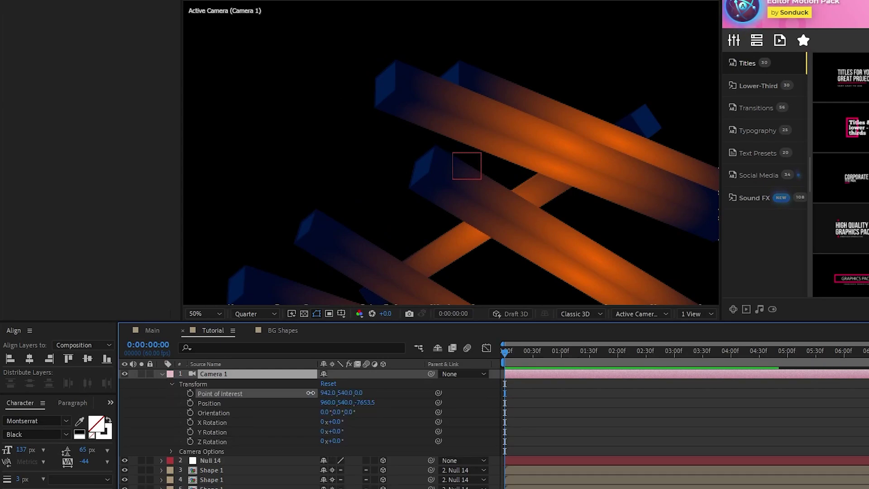
{"action": "left_click_drag", "start_coordinate": [328, 392], "coordinate": [342, 407]}
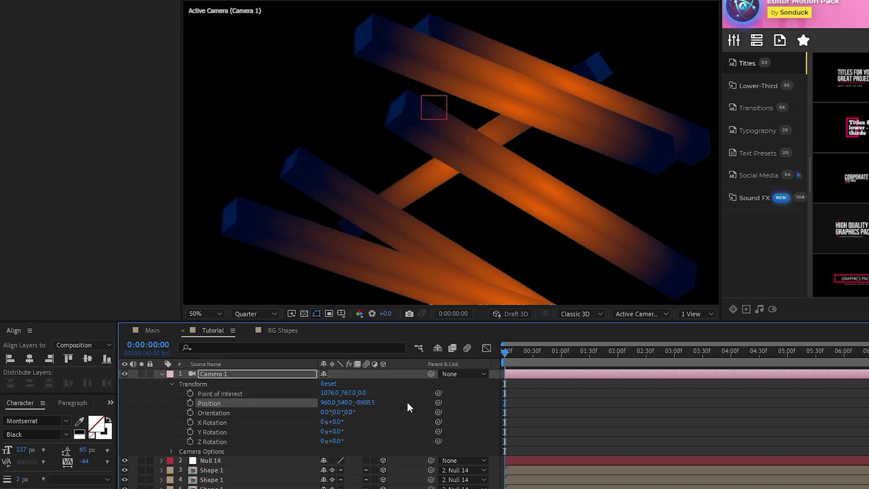
Set the camera's Aperture to 425 and push Focus Distance out to 8191.5 pixels
{"action": "left_click", "coordinate": [171, 452]}
{"action": "scroll", "coordinate": [172, 454], "scroll_direction": "down", "scroll_amount": 3}
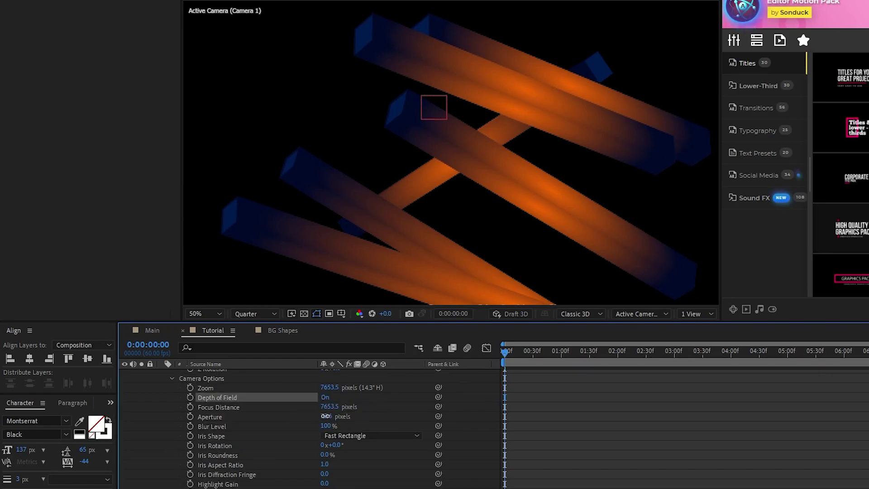
{"action": "left_click", "coordinate": [326, 417]}
{"action": "type", "text": "425"}
{"action": "left_click", "coordinate": [398, 414]}
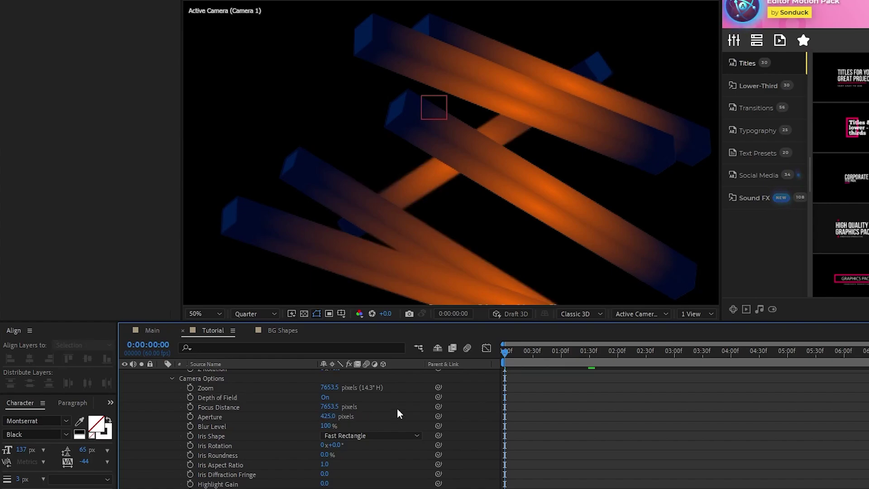
{"action": "left_click_drag", "start_coordinate": [329, 406], "coordinate": [612, 428]}
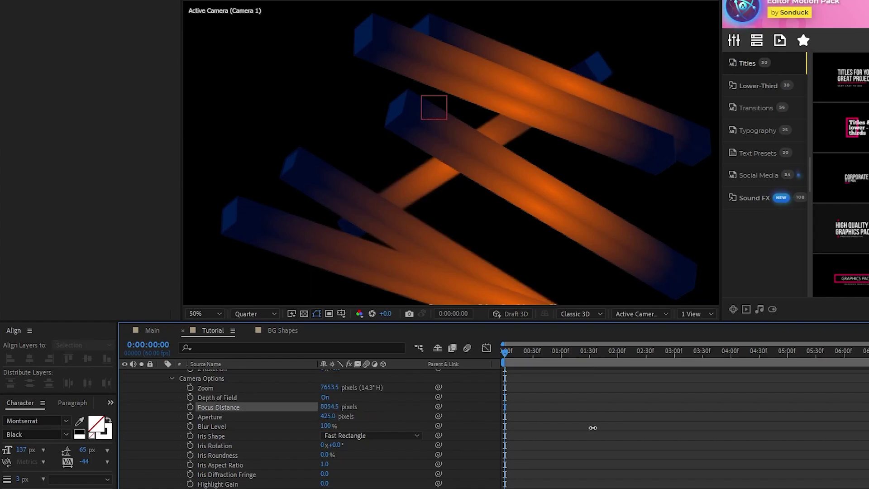
{"action": "left_click", "coordinate": [565, 430]}
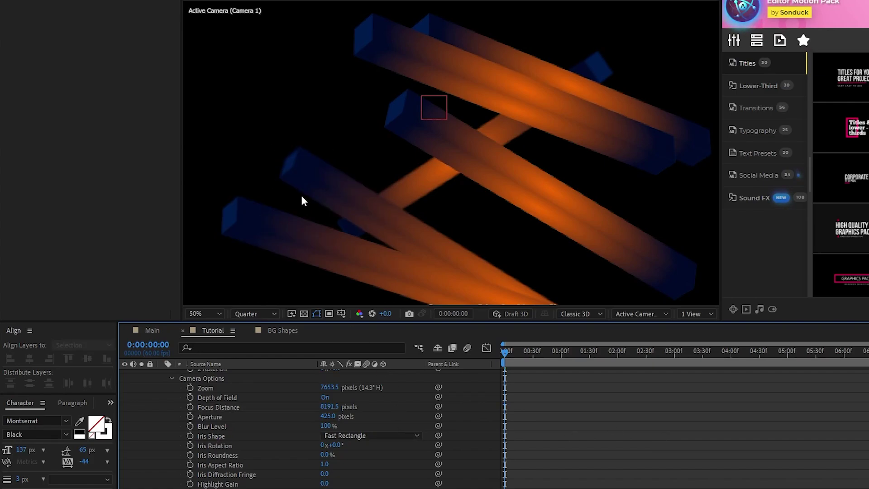
Pre-compose all ten layers into a Shapes 1 precomp
{"action": "scroll", "coordinate": [181, 363], "scroll_direction": "up", "scroll_amount": 5}
{"action": "left_click", "coordinate": [162, 374]}
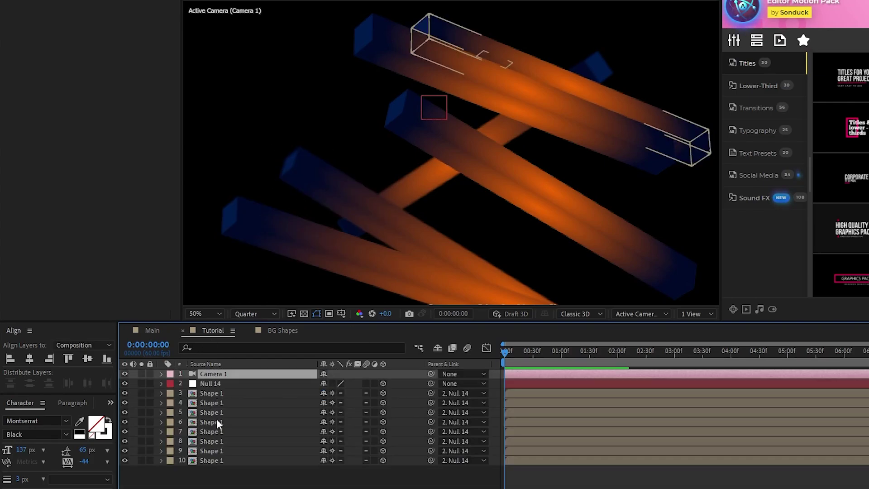
{"action": "left_click", "coordinate": [219, 461], "text": "shift"}
{"action": "right_click", "coordinate": [221, 461]}
{"action": "left_click", "coordinate": [252, 400]}
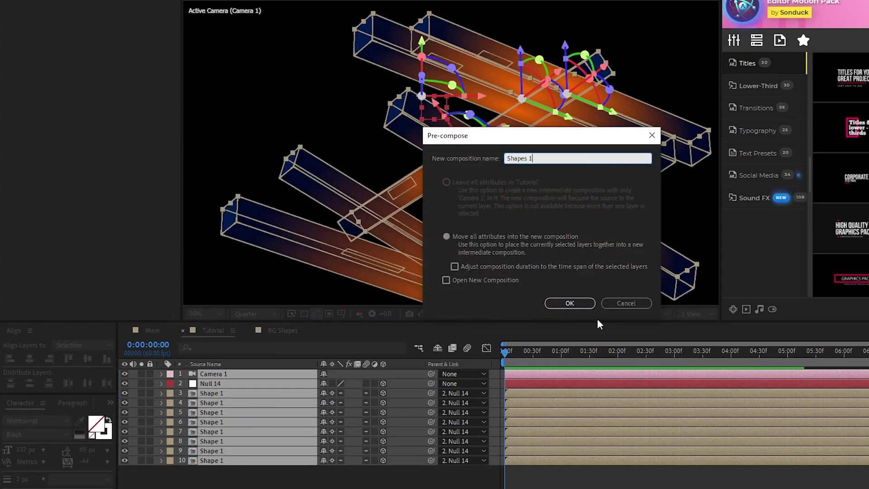
{"action": "left_click", "coordinate": [584, 304]}
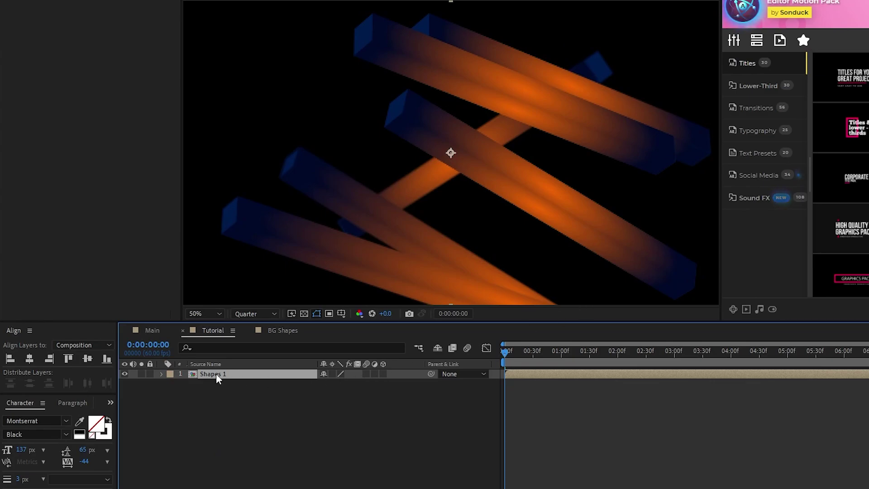
{"action": "left_click", "coordinate": [216, 396]}
Add a 1920×1080 dark blue solid and place it below Shapes 1
{"action": "left_click", "coordinate": [95, 5]}
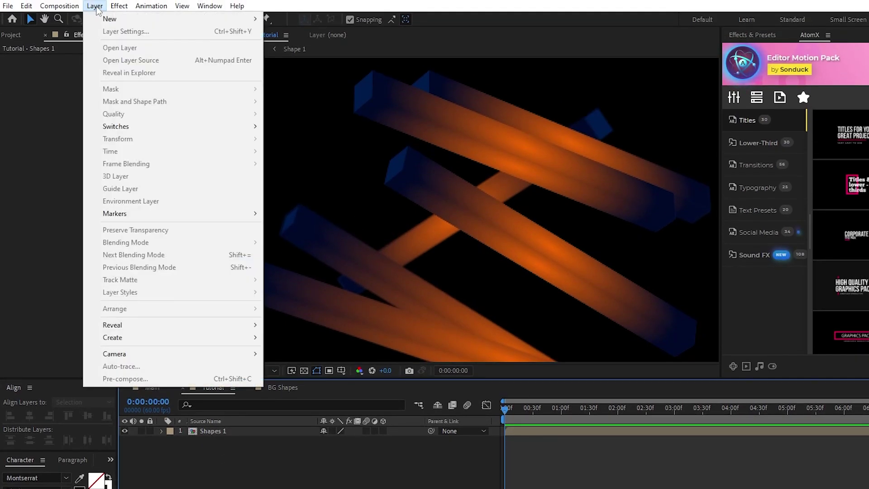
{"action": "mouse_move", "coordinate": [159, 21]}
{"action": "left_click", "coordinate": [289, 31]}
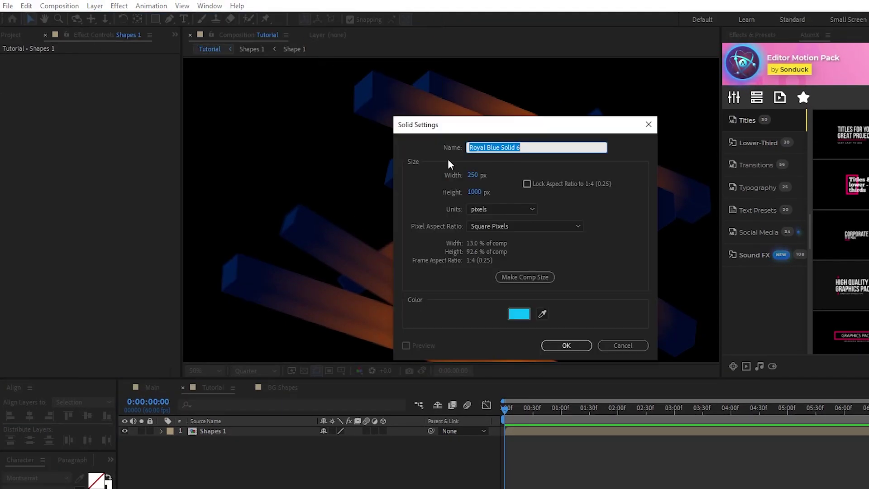
{"action": "left_click", "coordinate": [473, 175]}
{"action": "type", "text": "1920"}
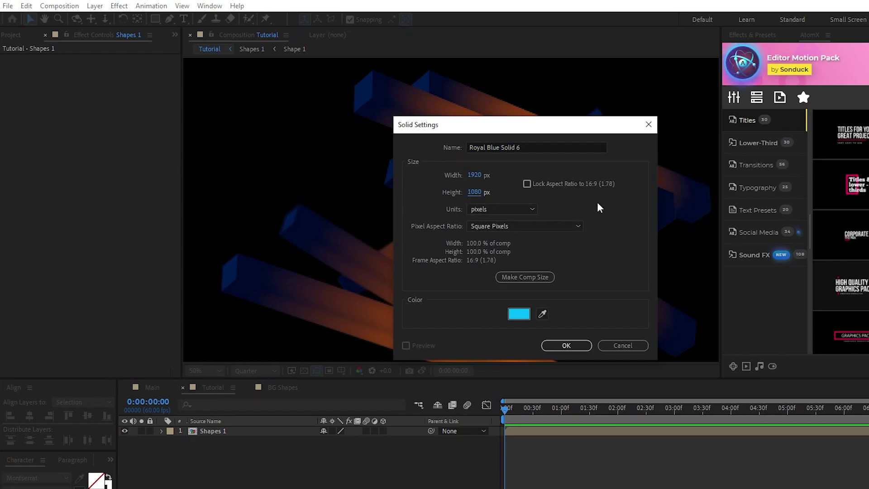
{"action": "left_click", "coordinate": [527, 183]}
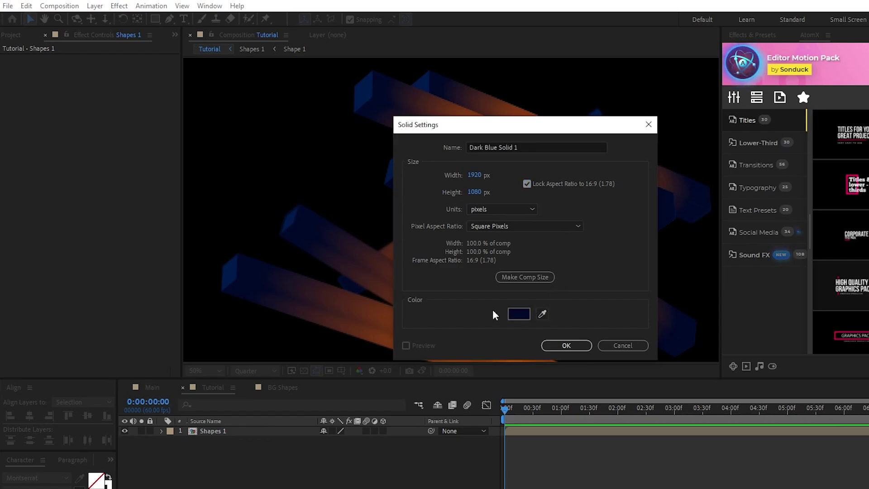
{"action": "left_click", "coordinate": [558, 344]}
{"action": "left_click_drag", "start_coordinate": [222, 431], "coordinate": [256, 462]}
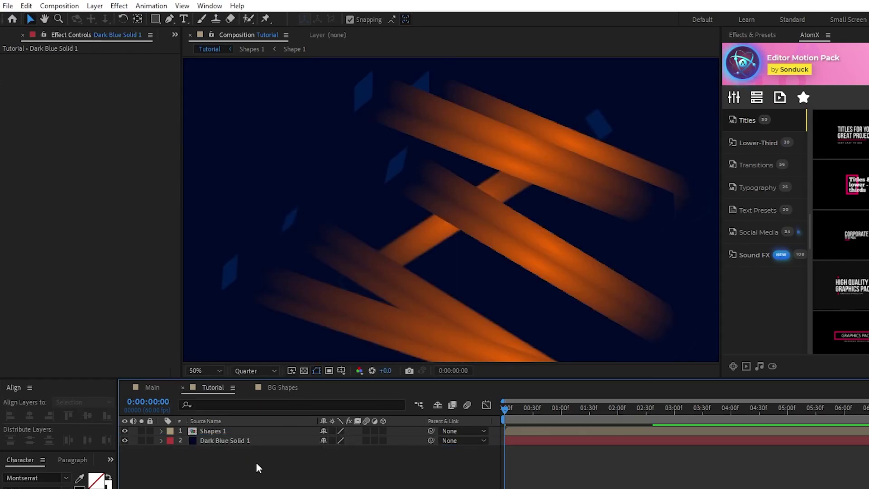
Apply a Stylize > Glow effect to the Shapes 1 layer
{"action": "left_click", "coordinate": [219, 431]}
{"action": "left_click", "coordinate": [119, 5]}
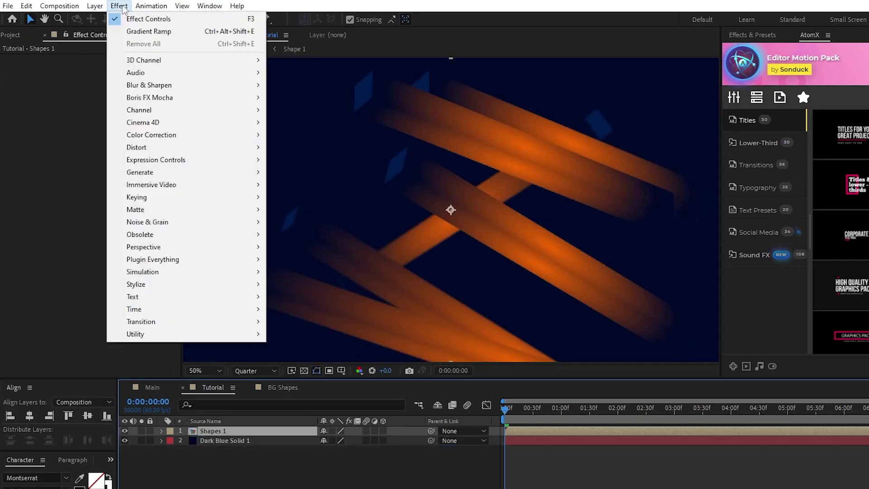
{"action": "mouse_move", "coordinate": [191, 285]}
{"action": "left_click", "coordinate": [296, 484]}
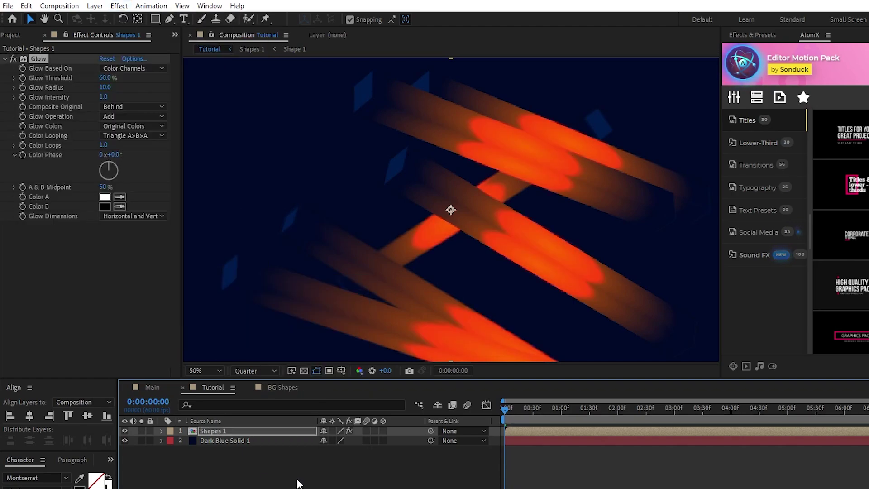
Set Glow Radius to 815 and drive it with a wiggle(.5,400) expression
{"action": "left_click", "coordinate": [105, 87]}
{"action": "type", "text": "815"}
{"action": "key", "text": "Return"}
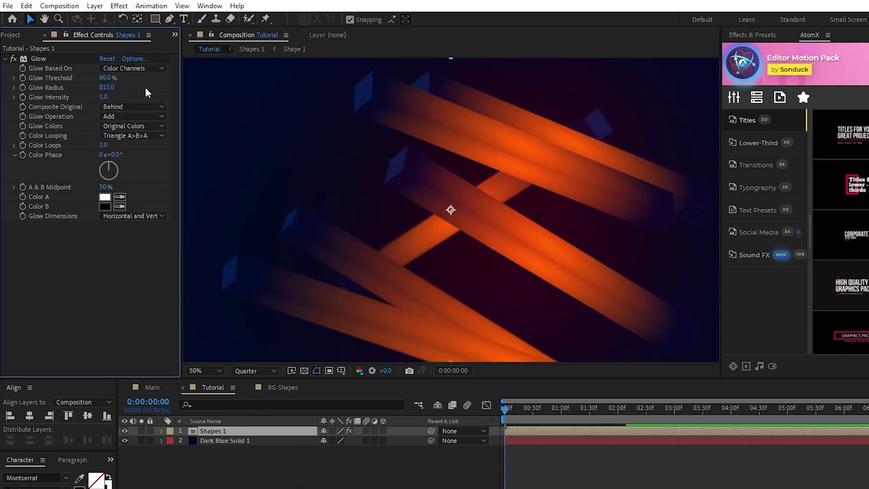
{"action": "left_click", "coordinate": [23, 88], "text": "alt"}
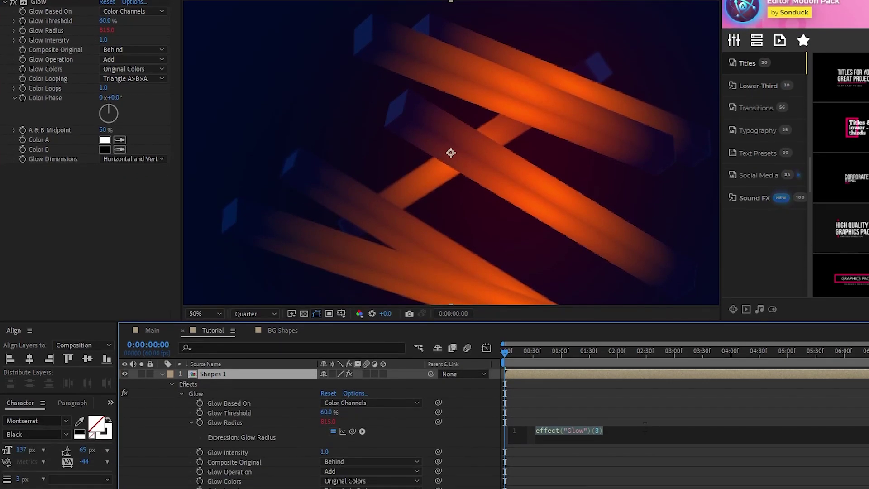
{"action": "type", "text": "wiggle(.5"}
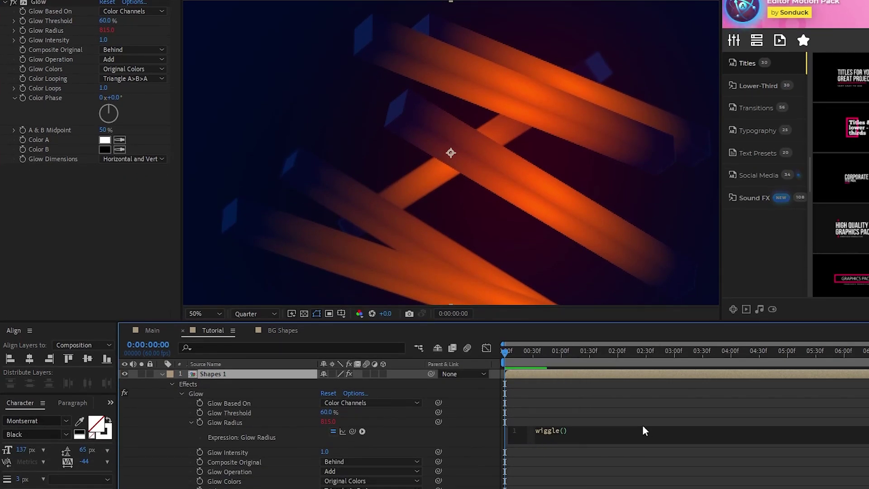
{"action": "type", "text": ",400"}
{"action": "left_click", "coordinate": [596, 405]}
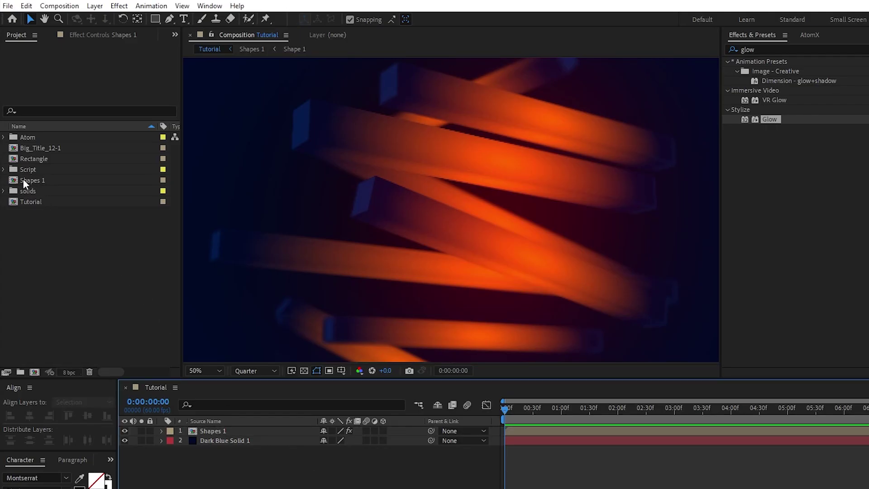
Duplicate Shapes 1 as Shapes 2, add it atop Tutorial and open it
{"action": "left_click", "coordinate": [23, 180]}
{"action": "key", "text": "ctrl+d"}
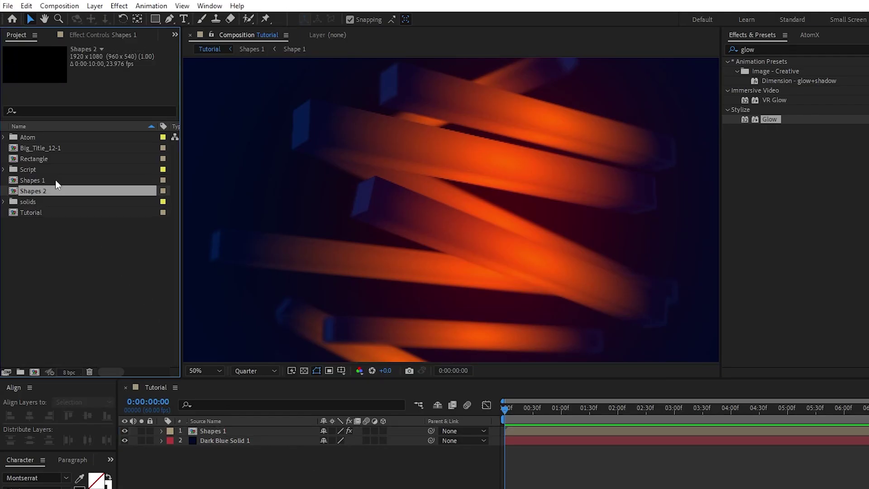
{"action": "left_click_drag", "start_coordinate": [31, 190], "coordinate": [218, 427]}
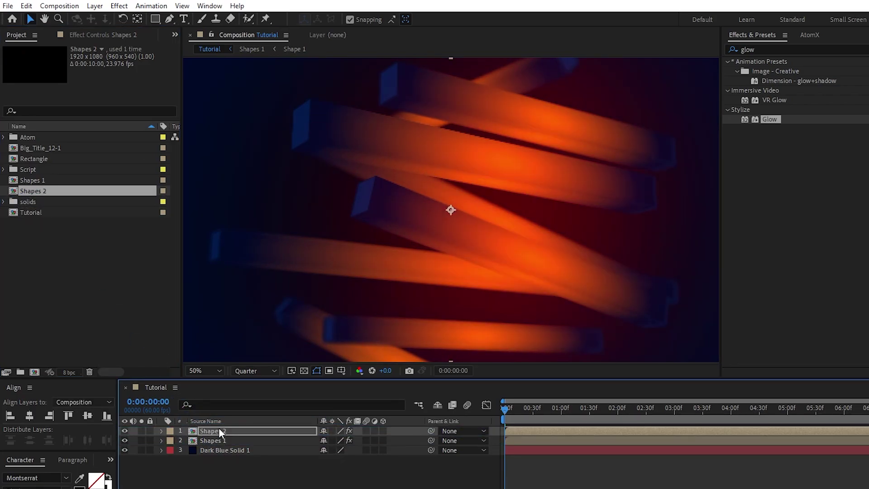
{"action": "double_click", "coordinate": [212, 430]}
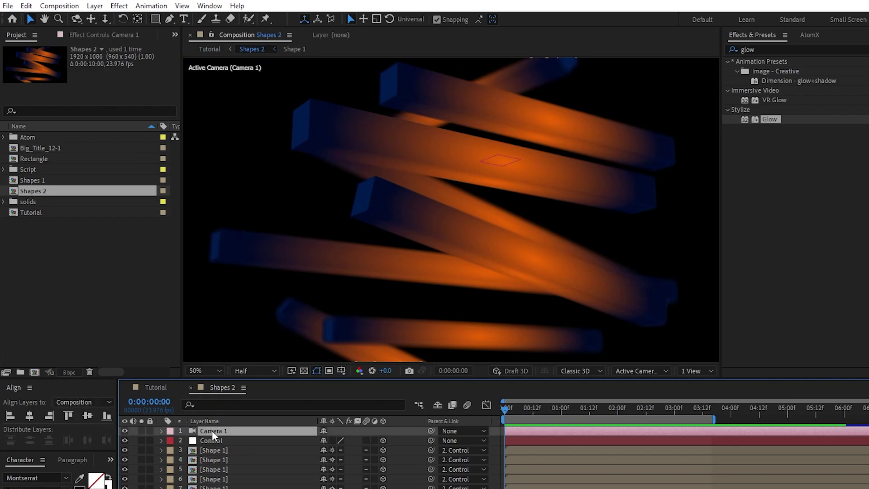
Delete Camera 1 and the extra shape layers in Shapes 2, leaving four bars
{"action": "key", "text": "Delete"}
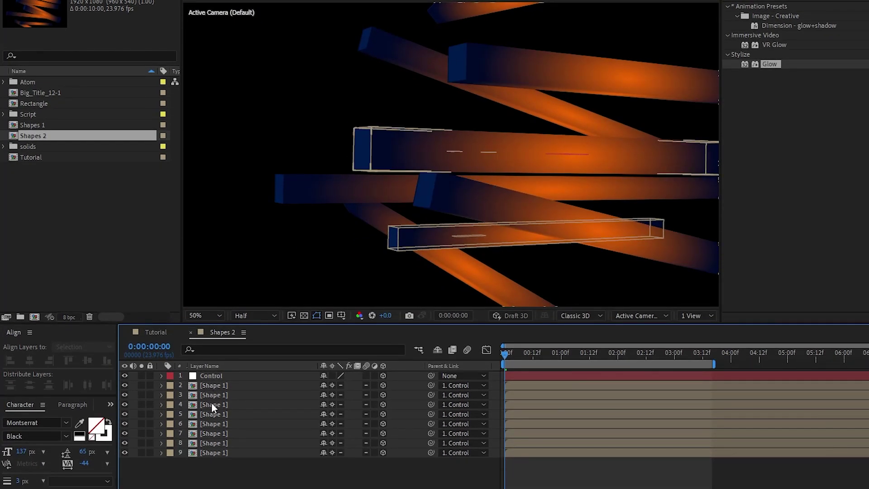
{"action": "left_click", "coordinate": [211, 404]}
{"action": "key", "text": "Delete"}
{"action": "left_click", "coordinate": [211, 403]}
{"action": "key", "text": "Delete"}
{"action": "left_click", "coordinate": [211, 412]}
{"action": "key", "text": "Delete"}
{"action": "left_click", "coordinate": [211, 413]}
{"action": "key", "text": "Delete"}
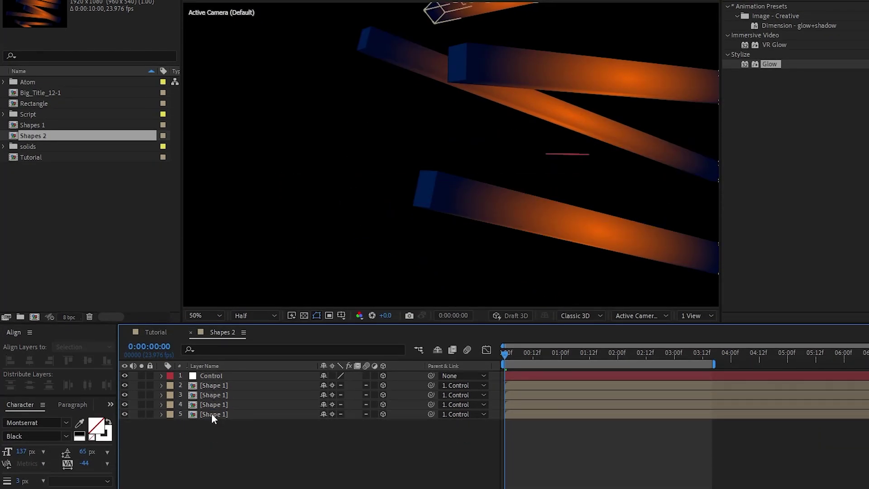
{"action": "left_click", "coordinate": [233, 385]}
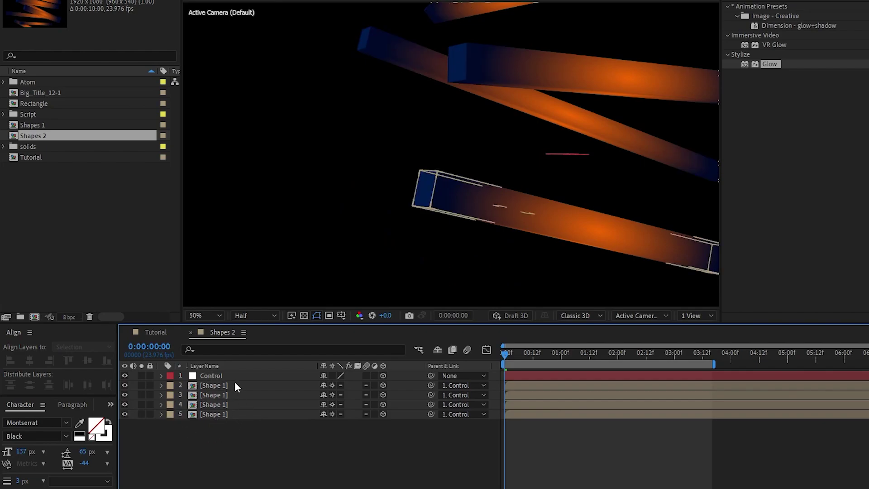
{"action": "left_click", "coordinate": [155, 332]}
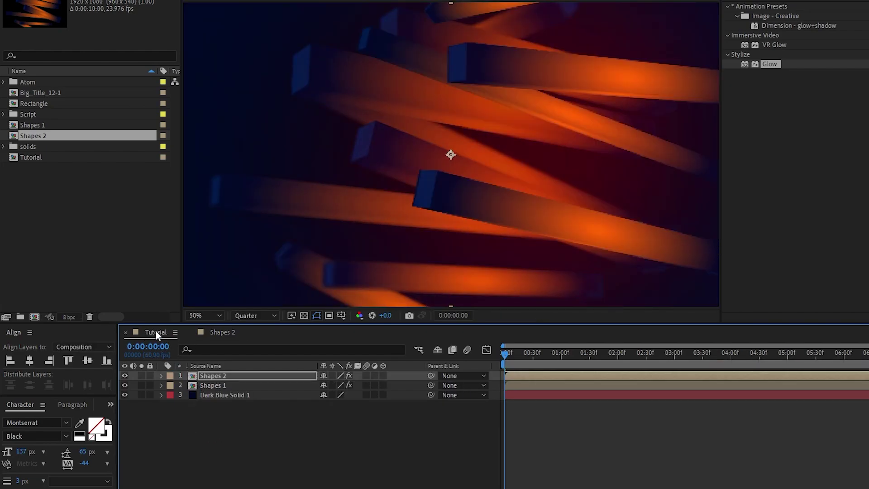
Unlink Shapes 2's scale and flip it vertically to 100, -100%
{"action": "left_click", "coordinate": [229, 377]}
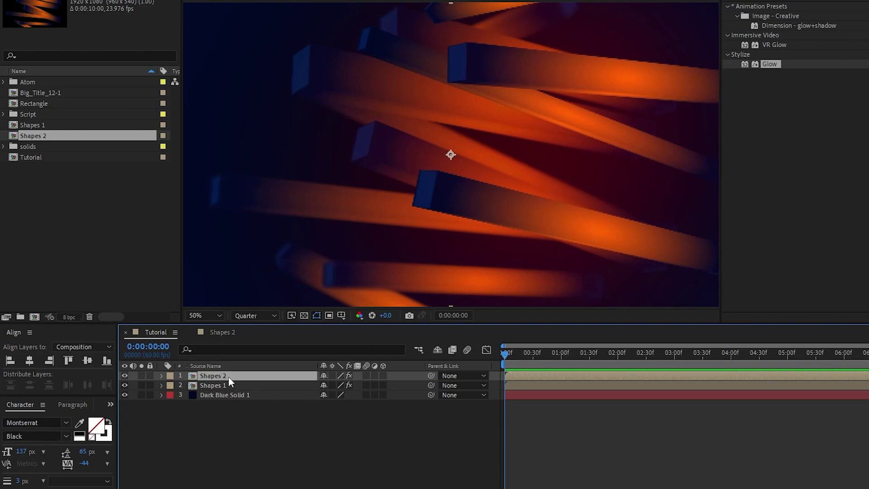
{"action": "key", "text": "s"}
{"action": "left_click", "coordinate": [324, 385]}
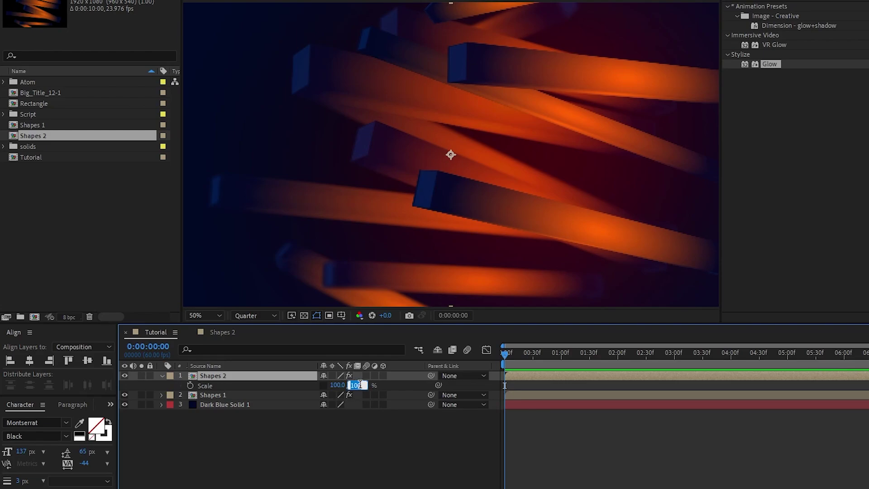
{"action": "left_click", "coordinate": [381, 426]}
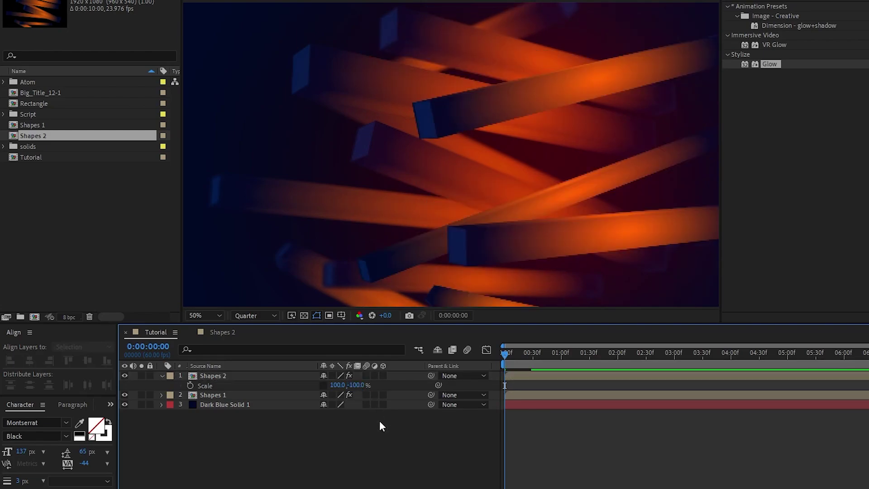
{"action": "left_click", "coordinate": [162, 376]}
Set the Shapes 2 Glow Threshold to 25%
{"action": "left_click", "coordinate": [213, 376]}
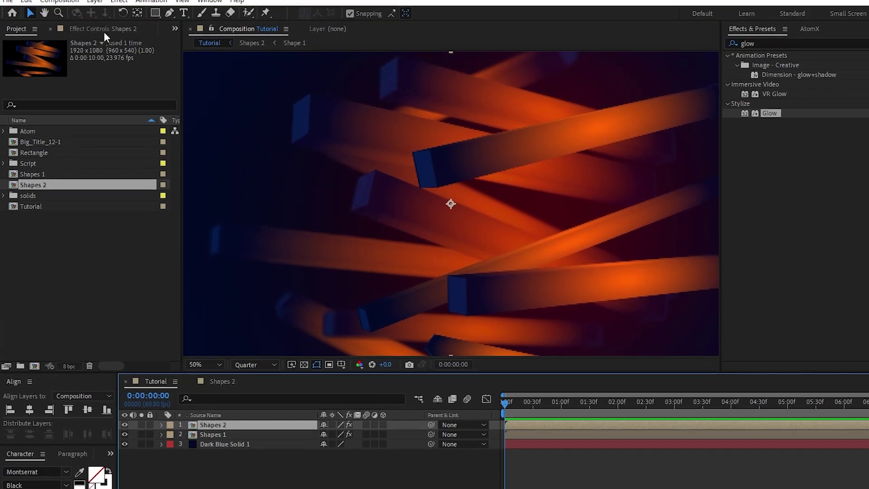
{"action": "left_click", "coordinate": [104, 34]}
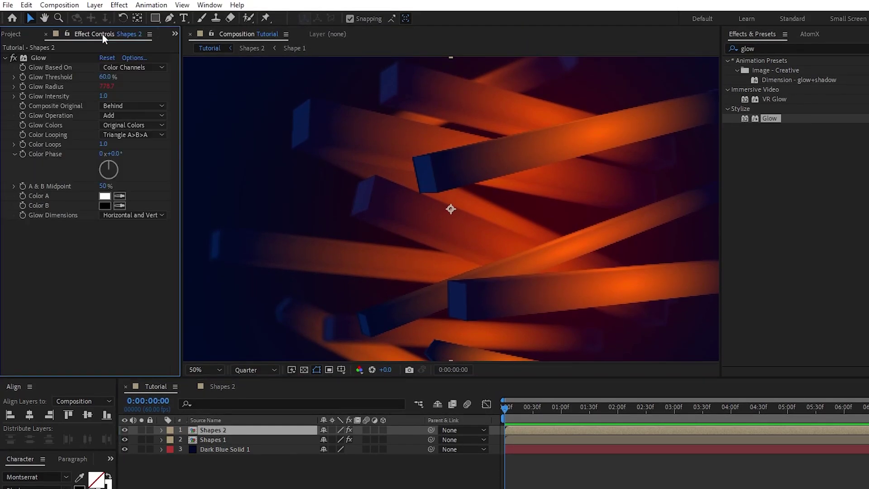
{"action": "left_click", "coordinate": [105, 77]}
{"action": "type", "text": "25"}
{"action": "key", "text": "Return"}
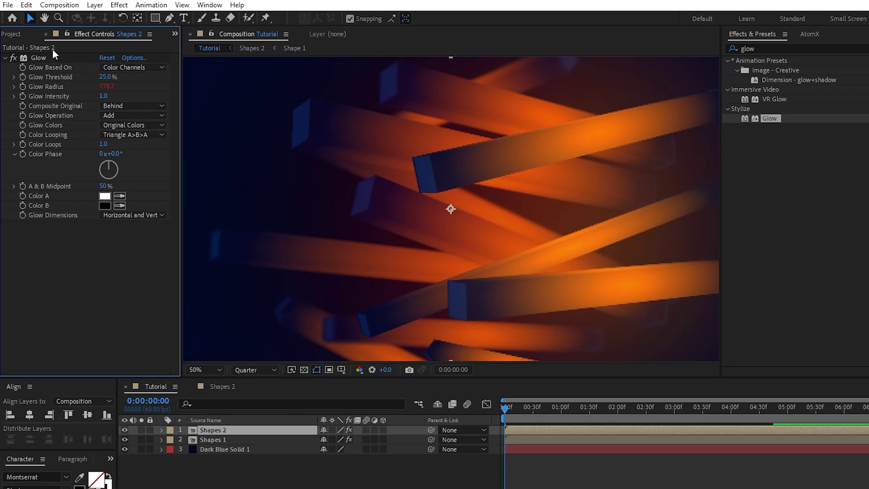
Place the Big_Title_12-1 composition between Shapes 2 and Shapes 1 in the timeline
{"action": "left_click", "coordinate": [15, 34]}
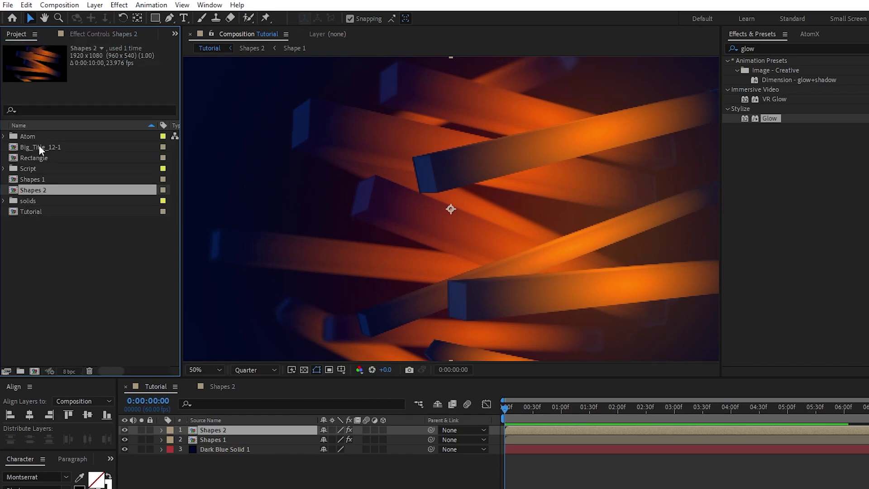
{"action": "left_click_drag", "start_coordinate": [39, 145], "coordinate": [212, 434]}
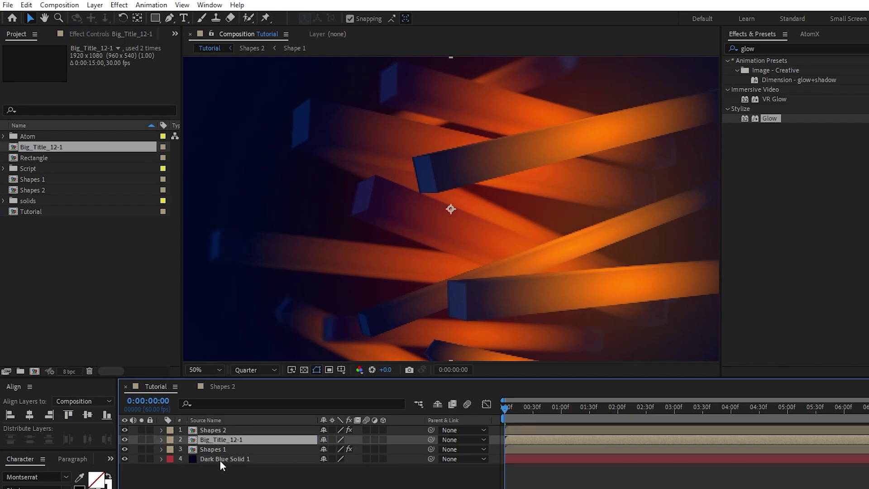